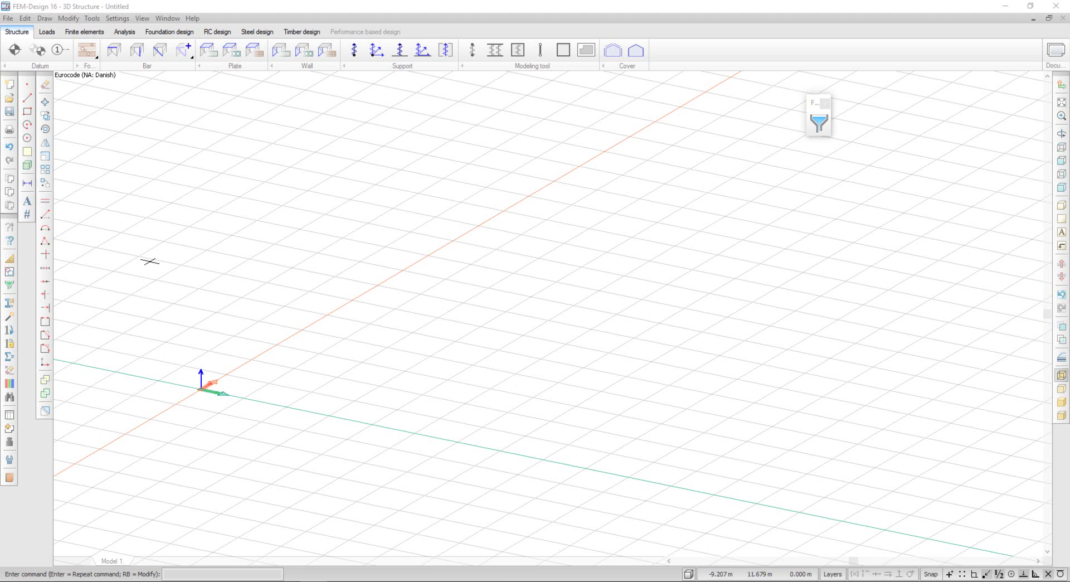
# - Open the Section Editor from the left toolbar to begin a custom cross-section
pyautogui.click(10, 307)
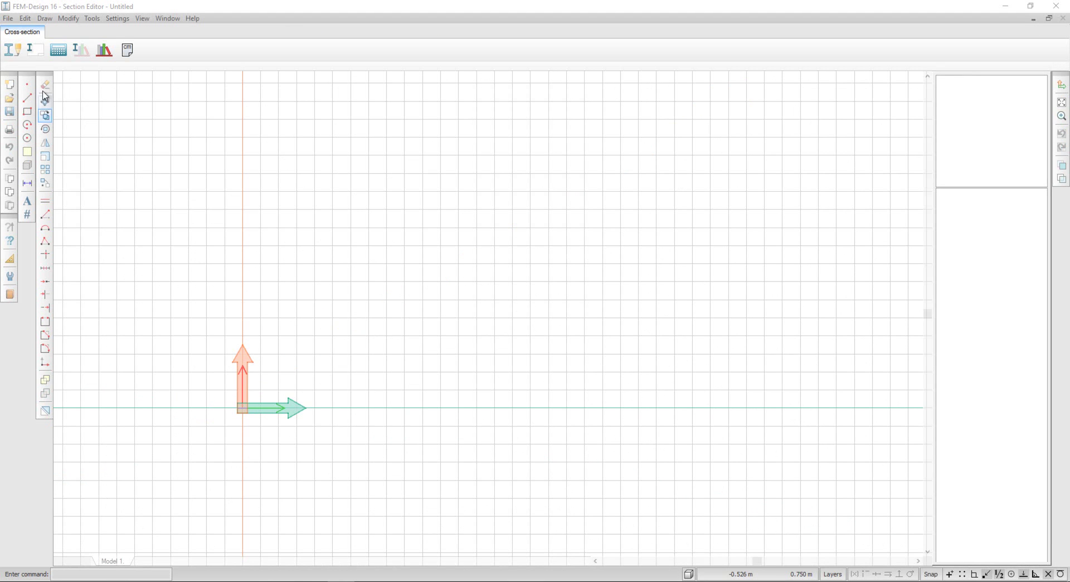
# - Draw a 0.1 × 0.1 m square region using the relative corner @0.1,-0.1
pyautogui.click(11, 51)
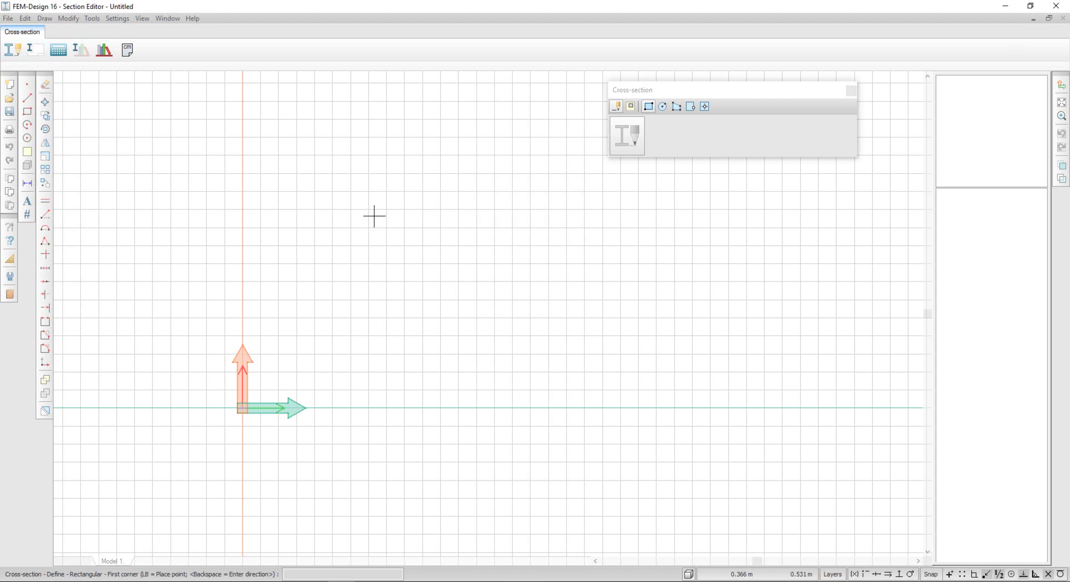
pyautogui.click(374, 216)
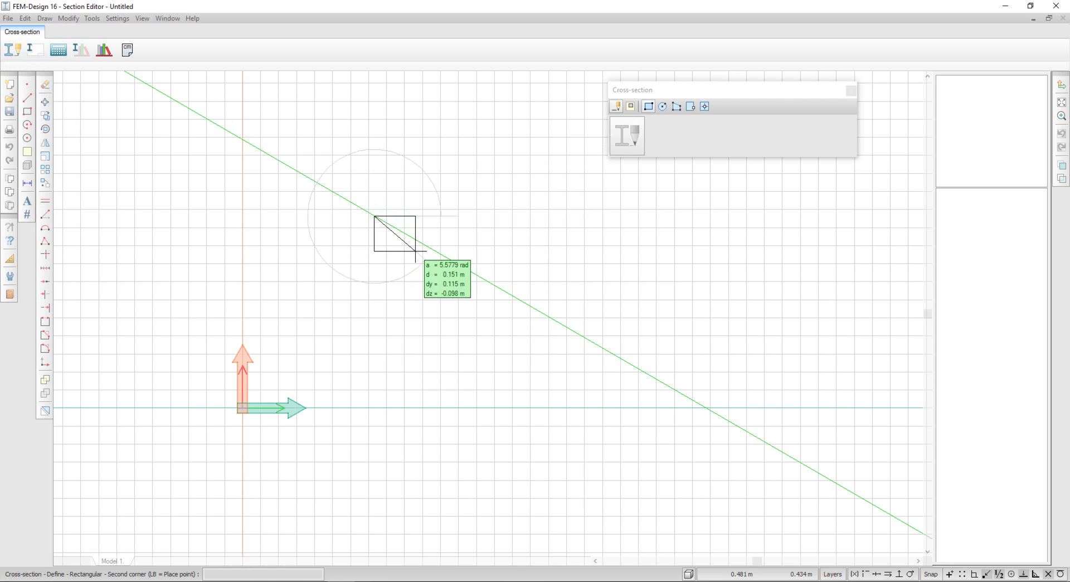
pyautogui.write('@')
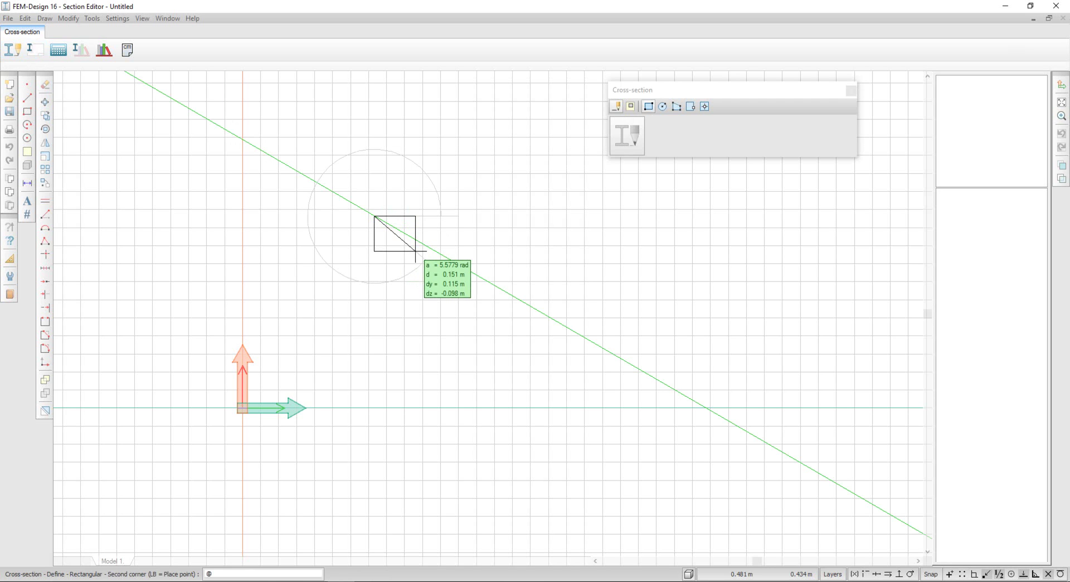
pyautogui.write('0.1,-0.1')
pyautogui.press('Return')
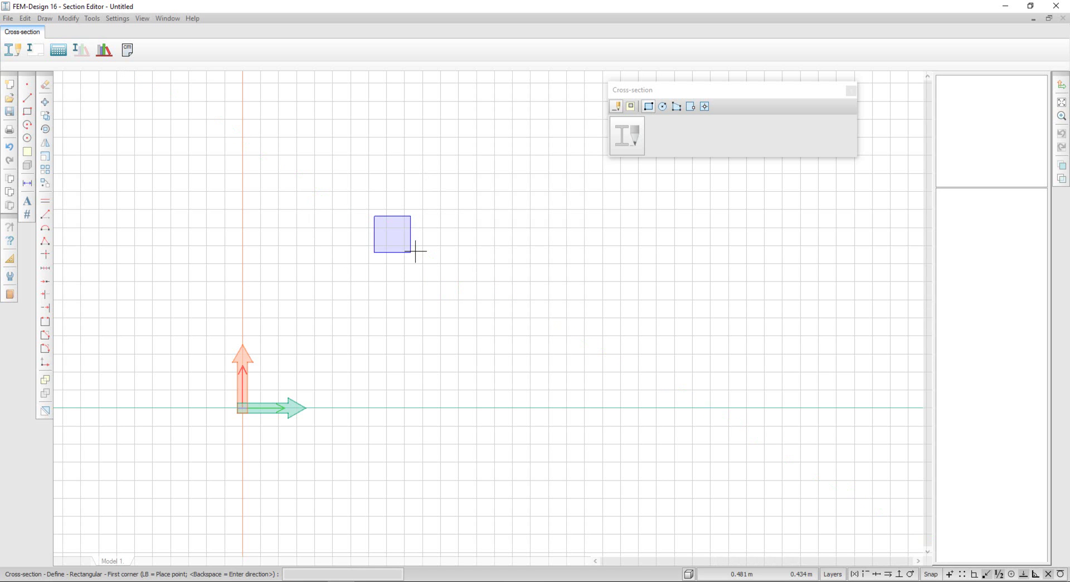
pyautogui.scroll(2, 394, 212)
pyautogui.scroll(1, 382, 226)
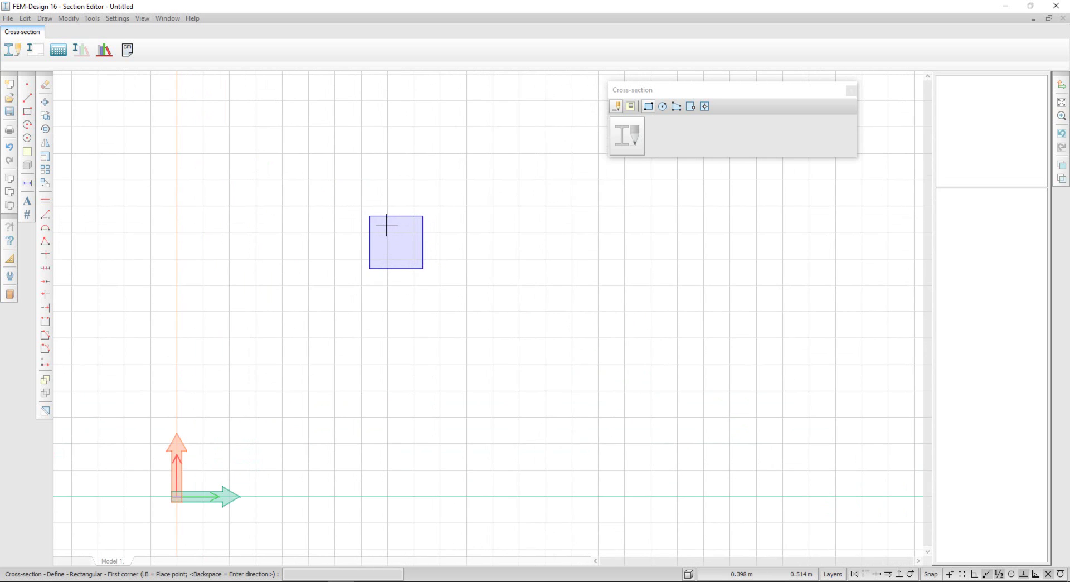
pyautogui.scroll(2, 387, 225)
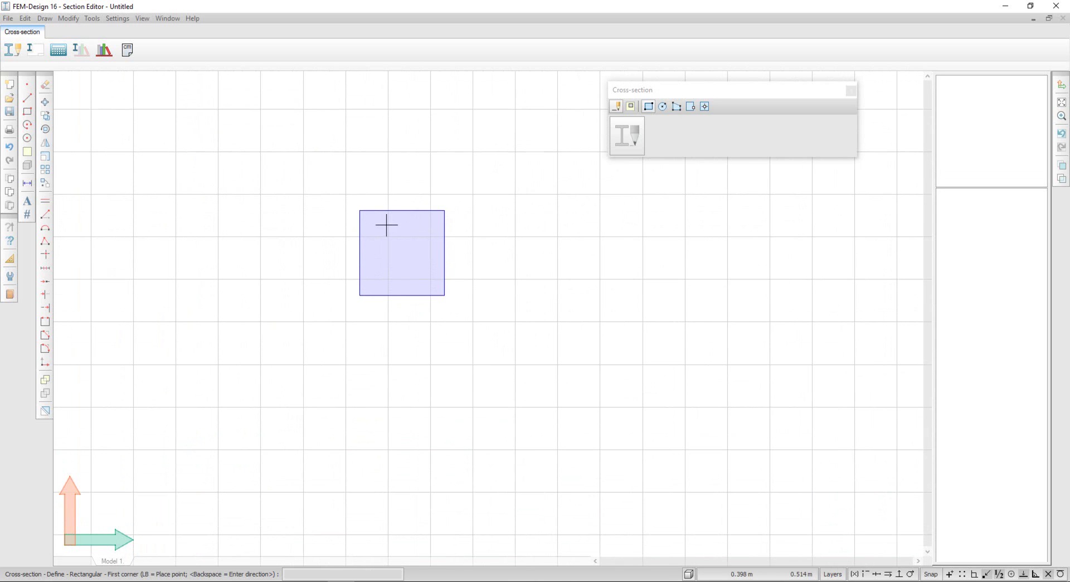
# - Start a hole in the square region, setting its first corner 0.01 m inside
pyautogui.click(631, 107)
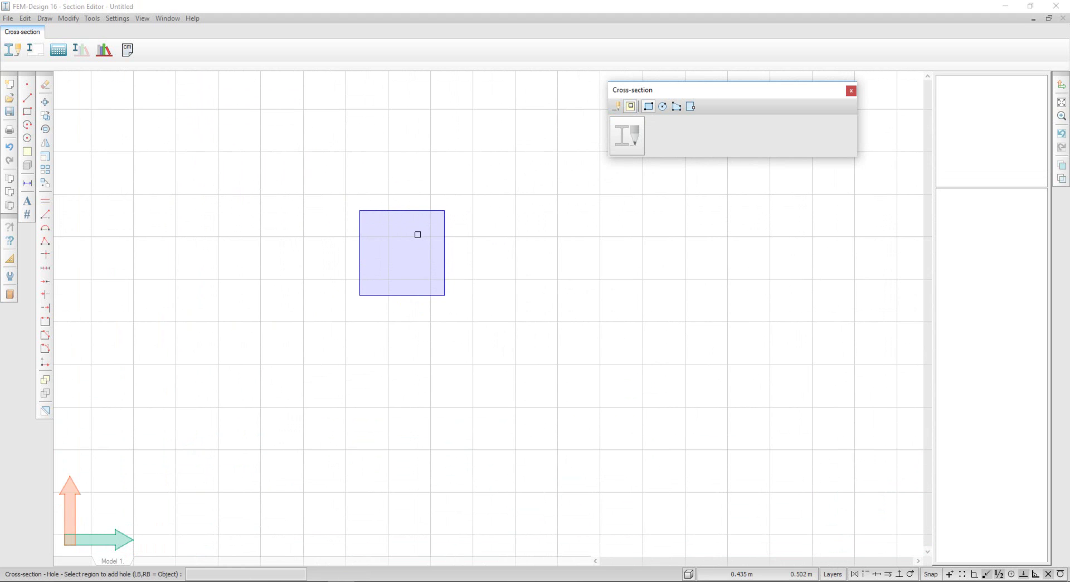
pyautogui.click(417, 234)
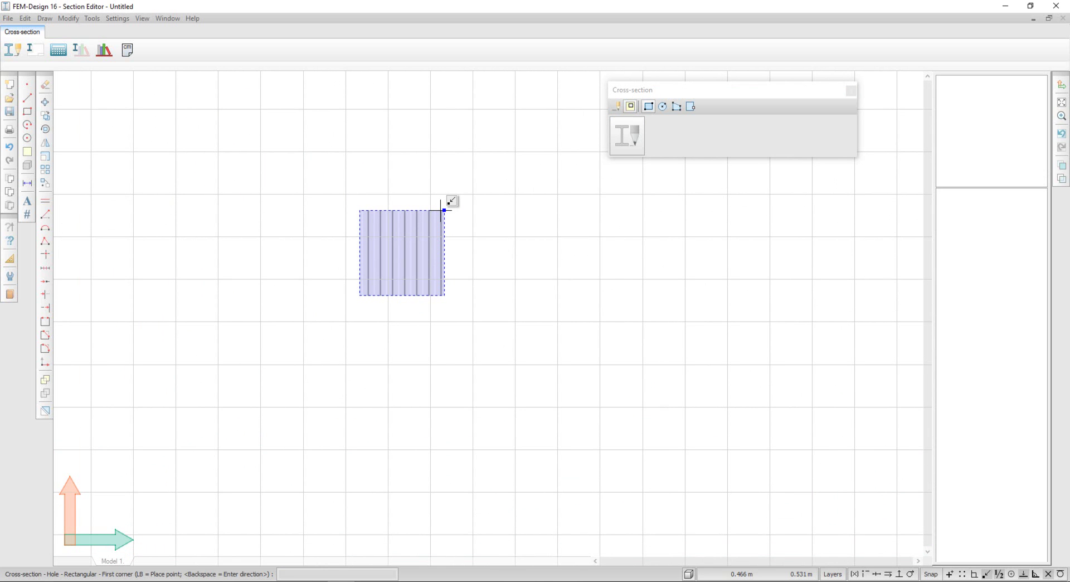
pyautogui.click(443, 210)
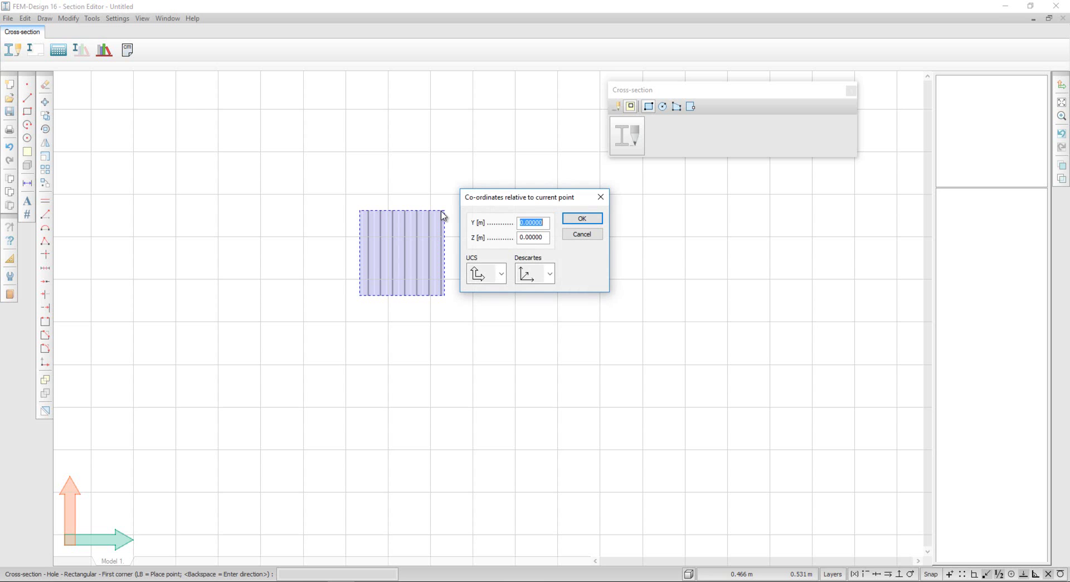
pyautogui.write('-0,01')
pyautogui.press('Tab')
pyautogui.write('-0')
pyautogui.press('Return')
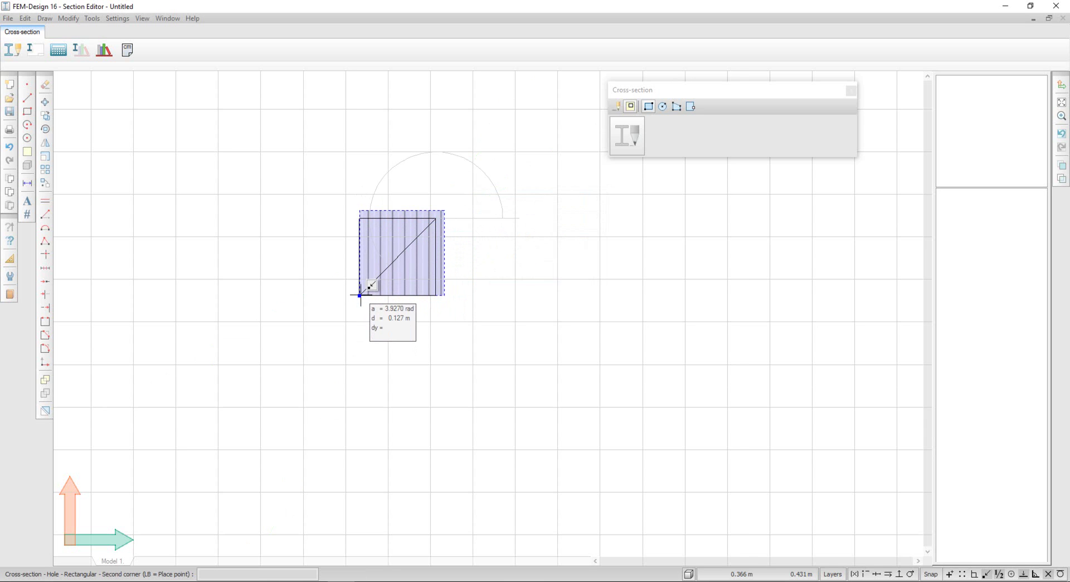
# - Set the hole's second corner with 0.01 m offsets, cutting the hole
pyautogui.press('r')
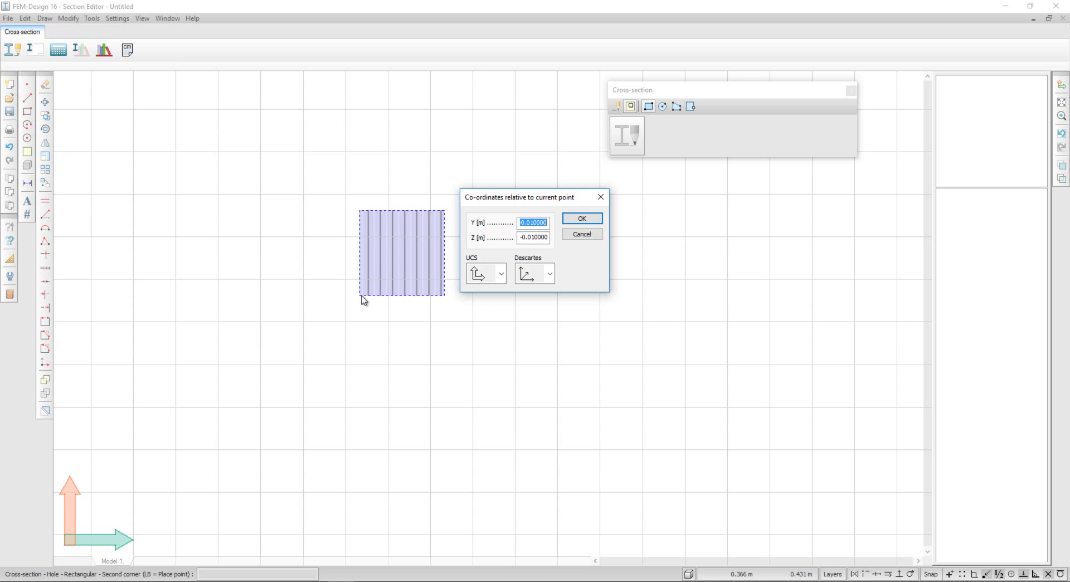
pyautogui.click(527, 220)
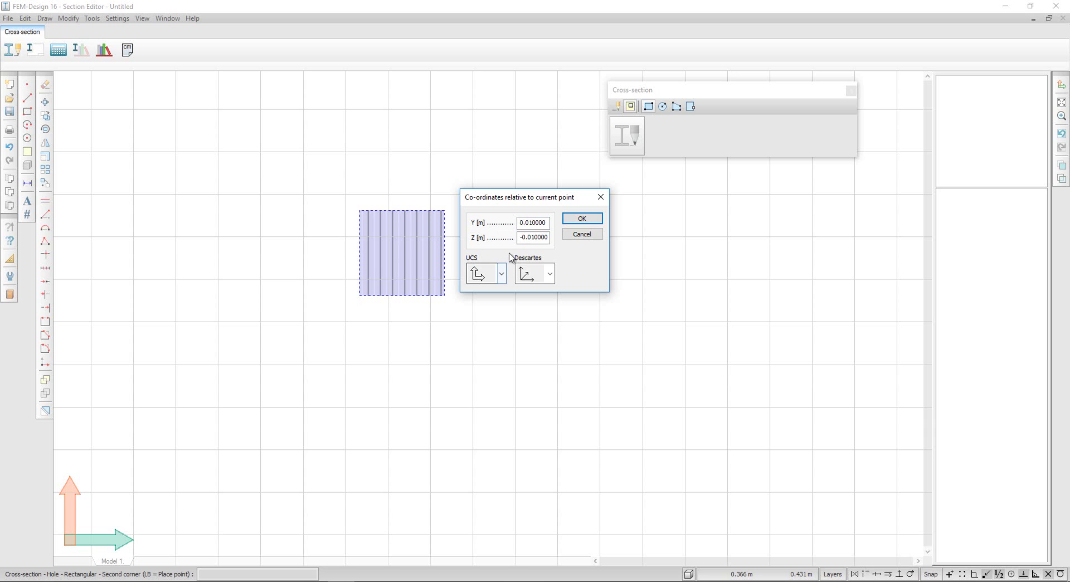
pyautogui.doubleClick(532, 222)
pyautogui.write('0.010000')
pyautogui.press('BackSpace')
pyautogui.click(582, 218)
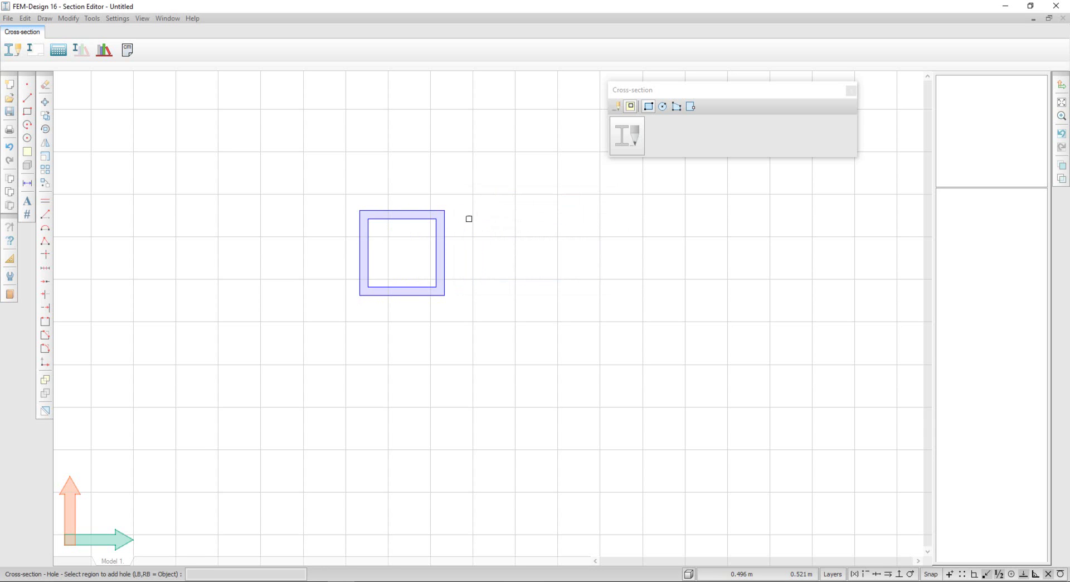
pyautogui.scroll(-2, 402, 218)
pyautogui.scroll(-1, 400, 232)
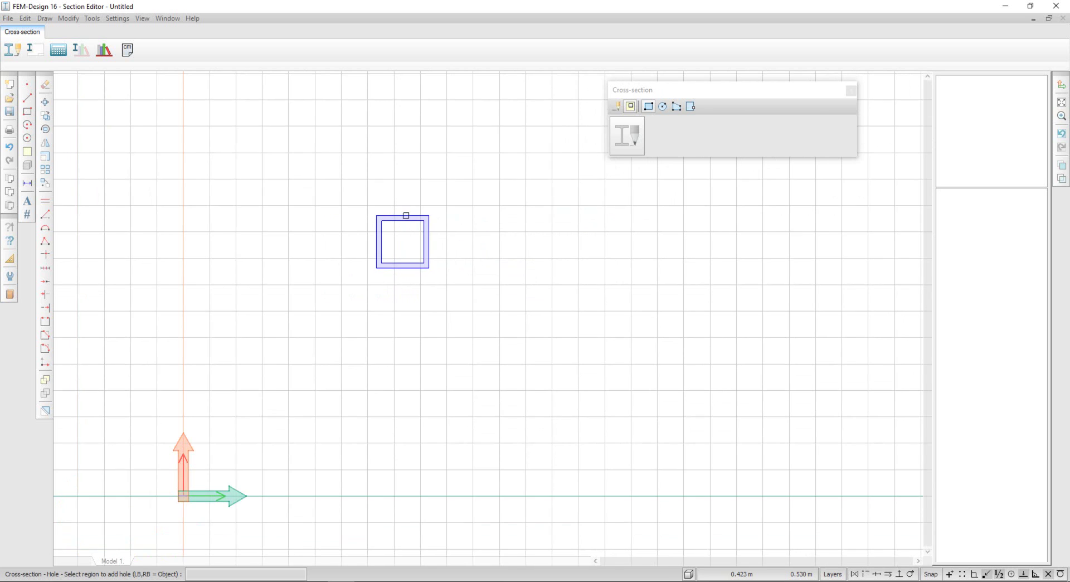
# - Erase the hollow square section from the drawing
pyautogui.scroll(3, 405, 216)
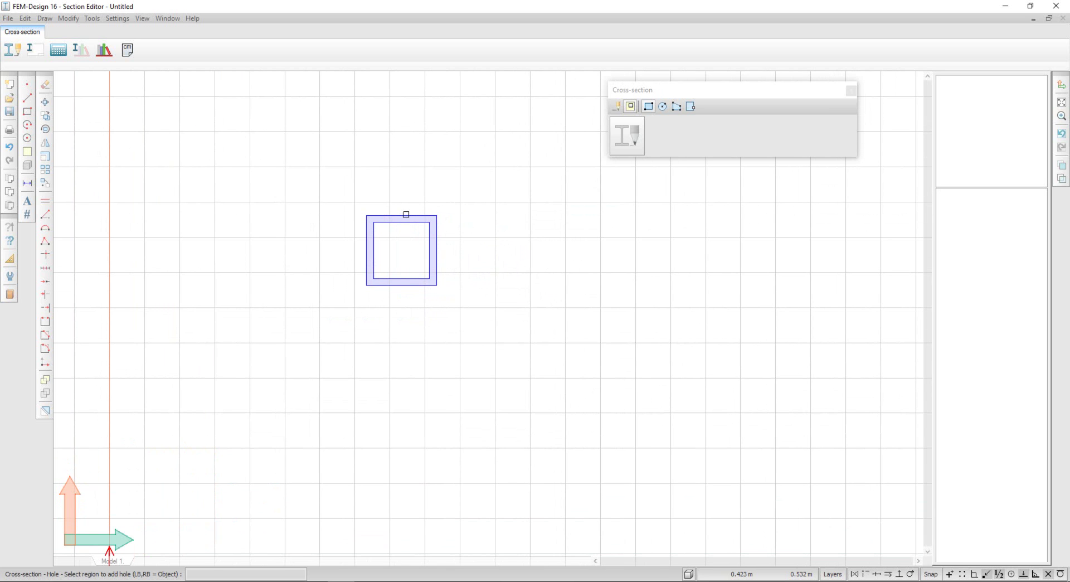
pyautogui.click(45, 84)
pyautogui.click(401, 218)
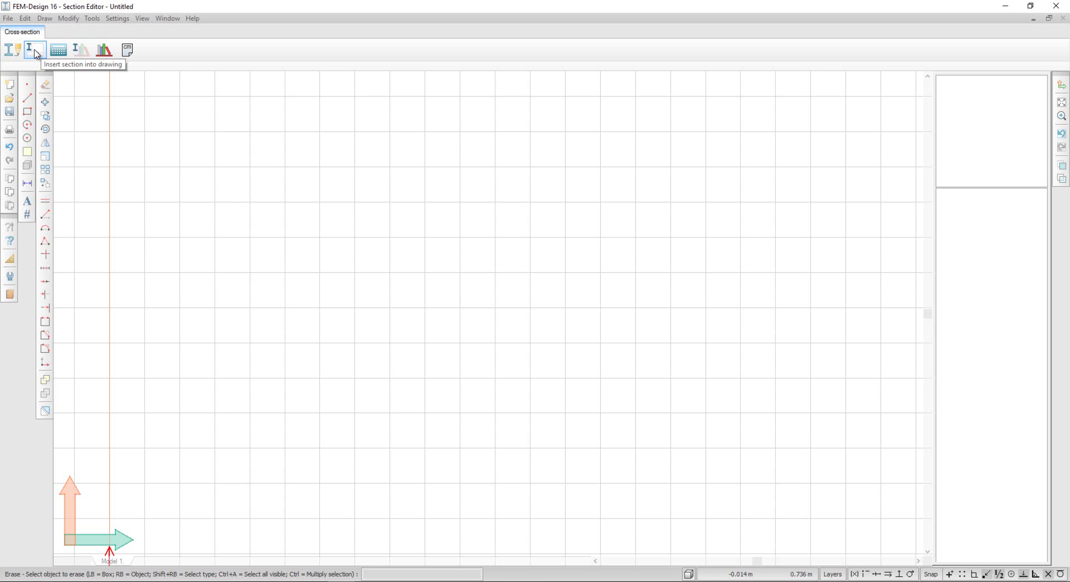
# - Insert two upright IPE 300 sections side by side from the steel library
pyautogui.click(35, 53)
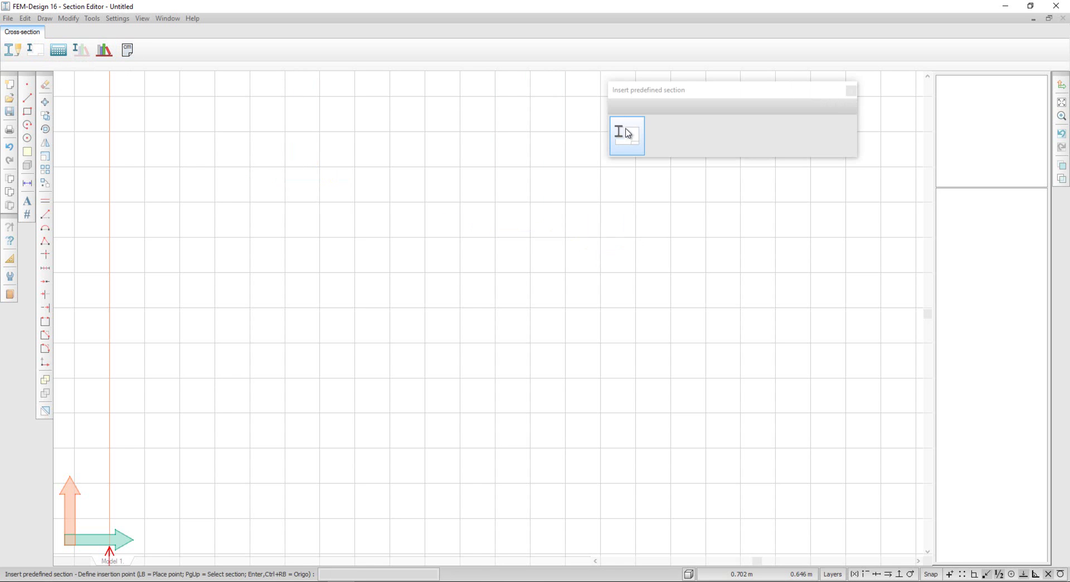
pyautogui.click(627, 132)
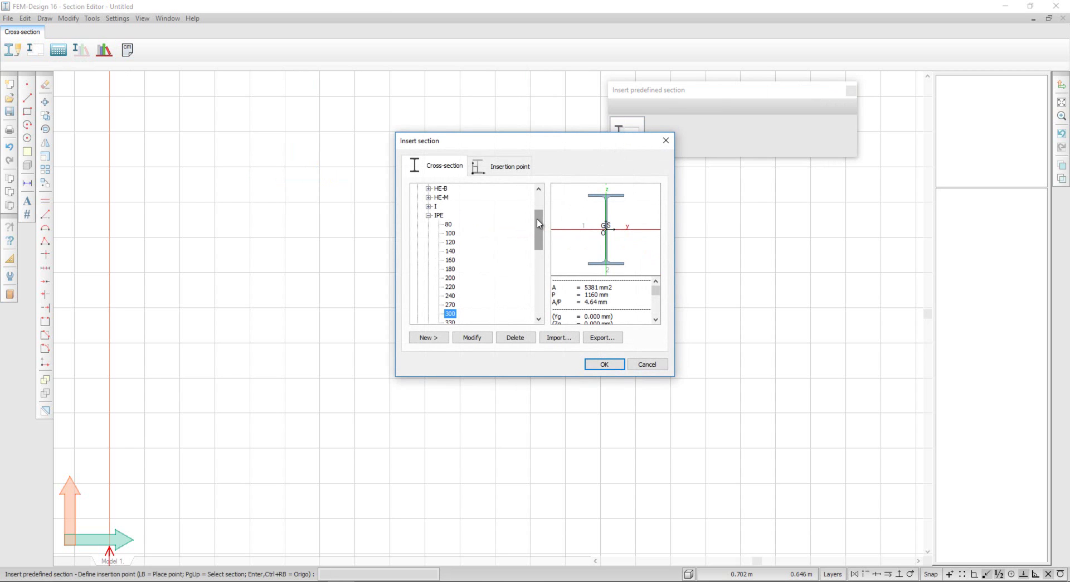
pyautogui.moveTo(539, 223); pyautogui.dragTo(539, 232)
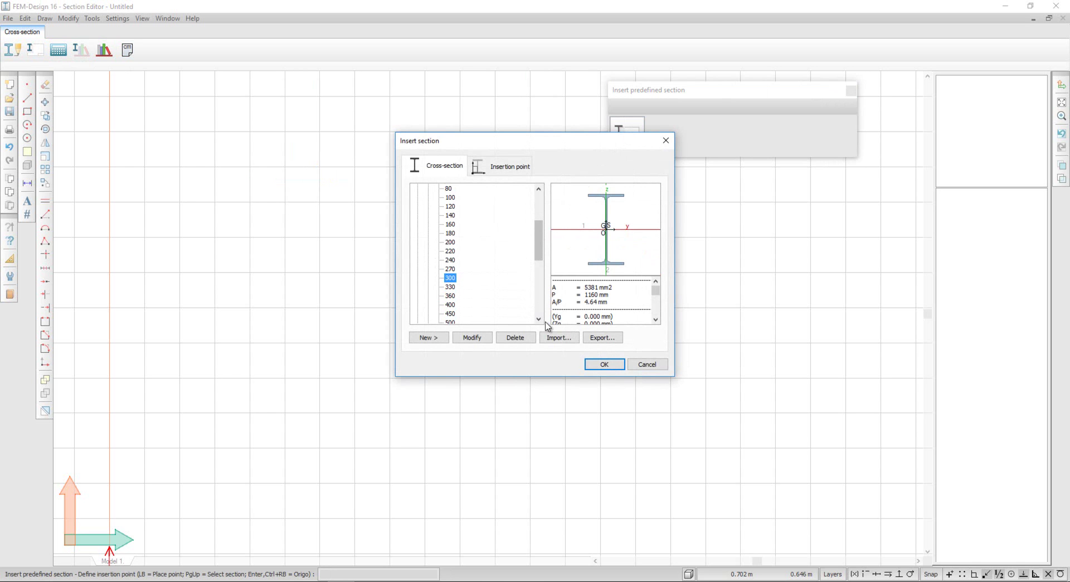
pyautogui.click(600, 365)
pyautogui.scroll(-2, 567, 314)
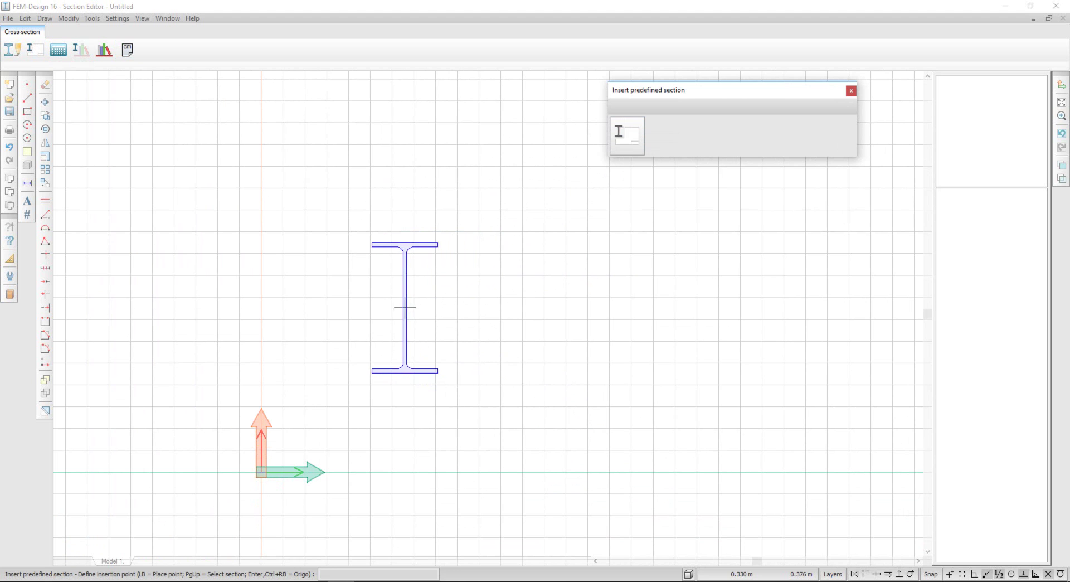
pyautogui.click(401, 304)
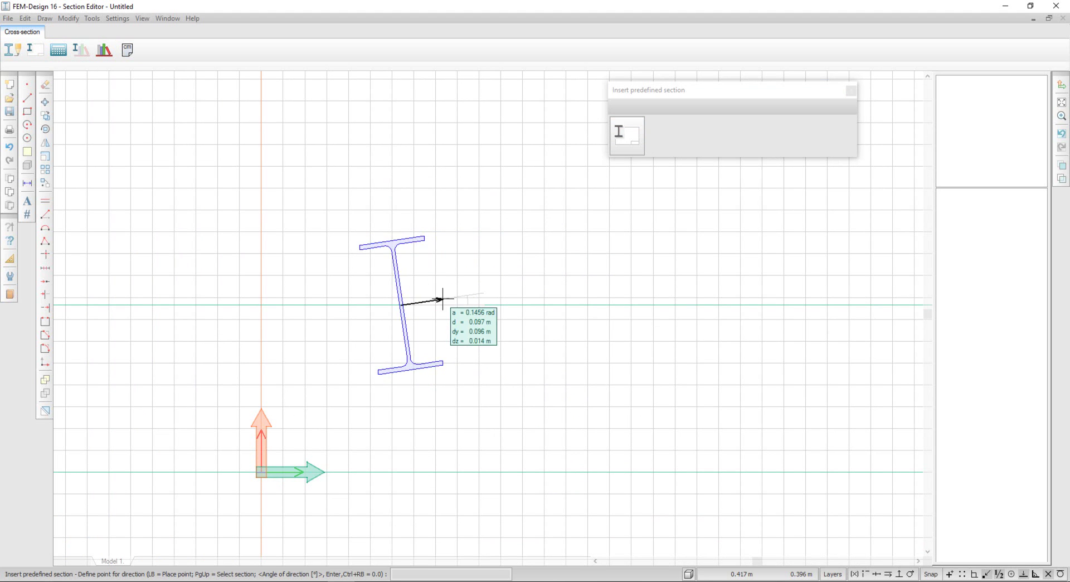
pyautogui.click(462, 305)
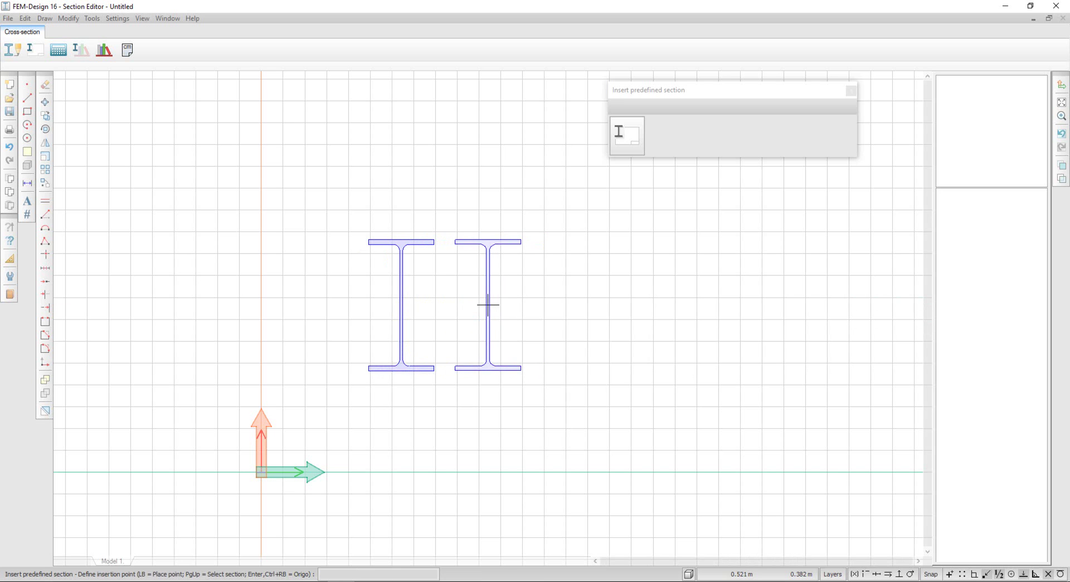
pyautogui.click(488, 305)
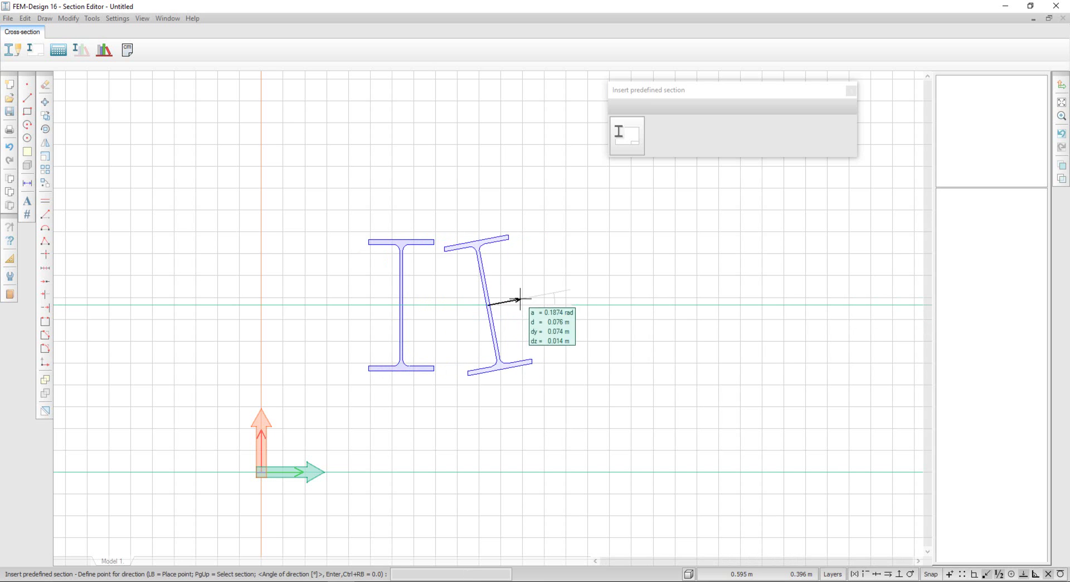
pyautogui.click(548, 305)
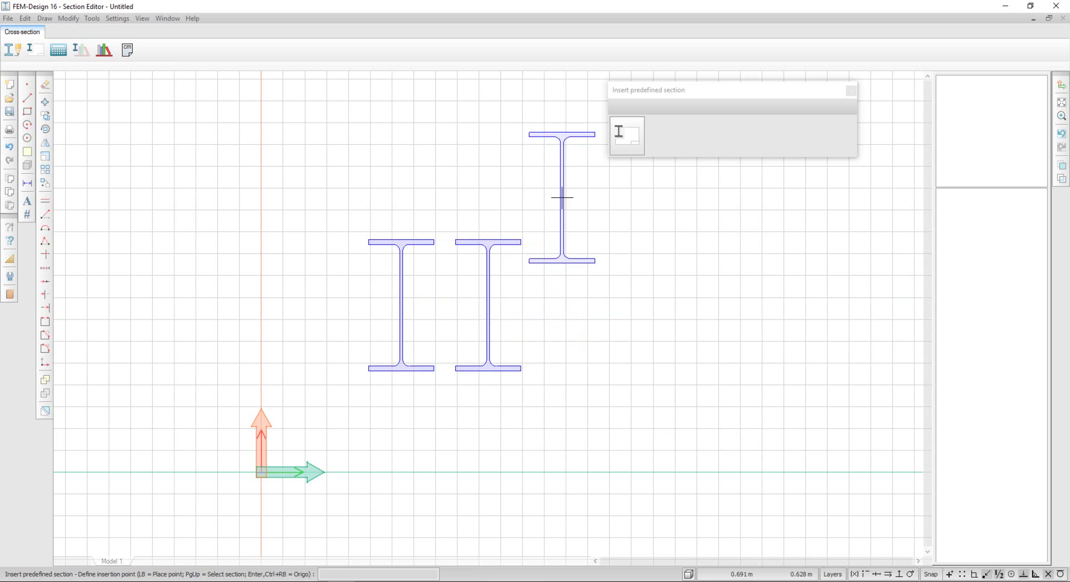
pyautogui.press('Escape')
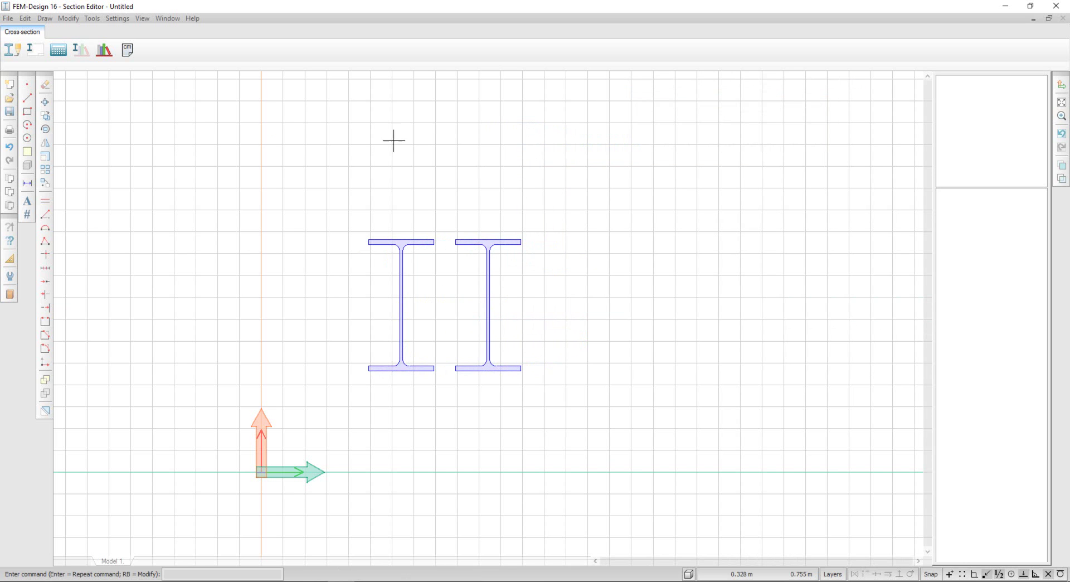
# - Move the right IPE 300 so its top-left flange corner meets the left section's flange end
pyautogui.click(45, 102)
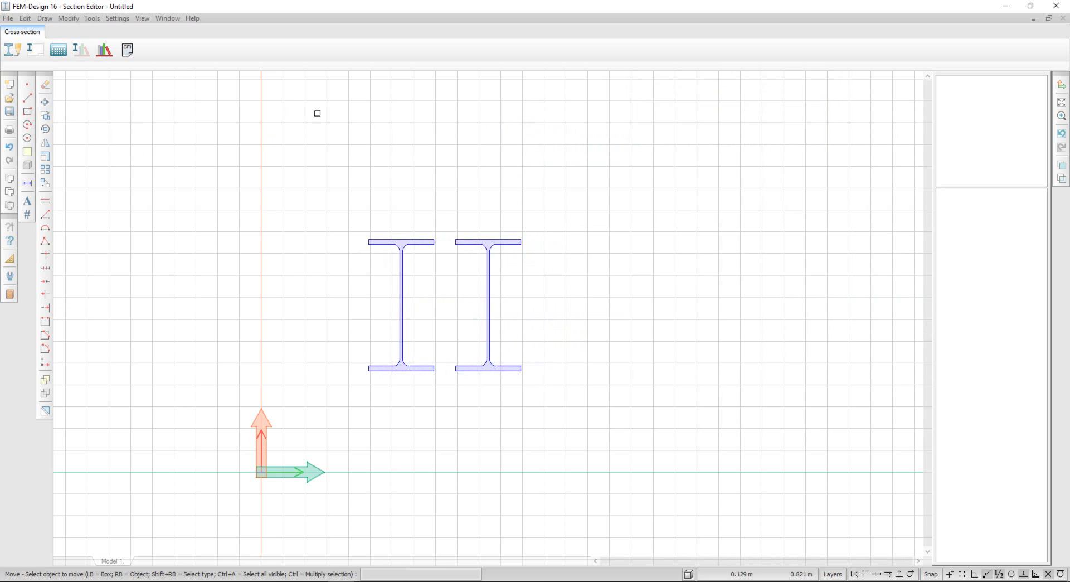
pyautogui.scroll(2, 488, 235)
pyautogui.scroll(1, 488, 236)
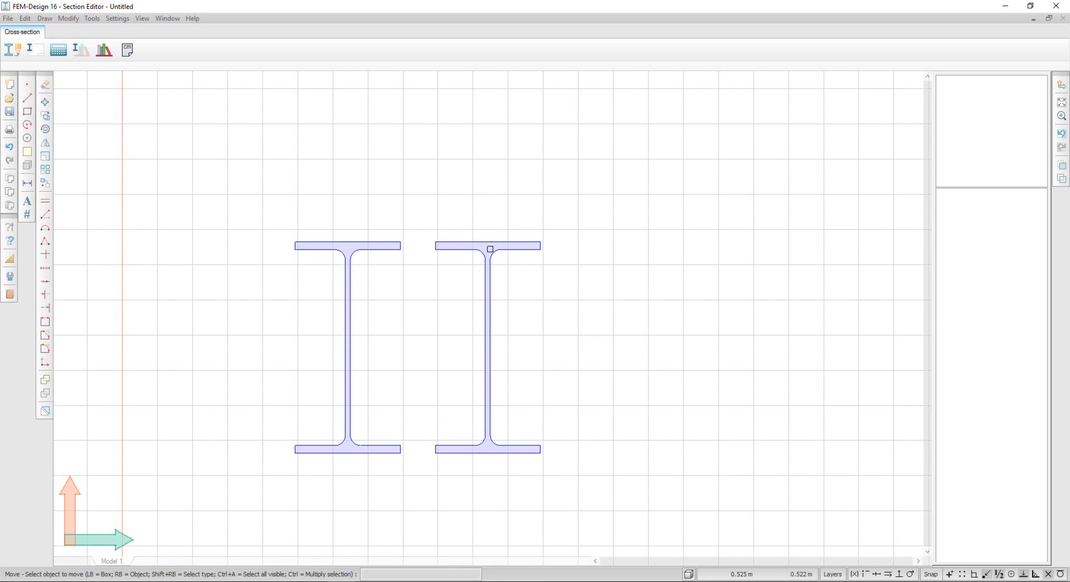
pyautogui.rightClick(490, 249)
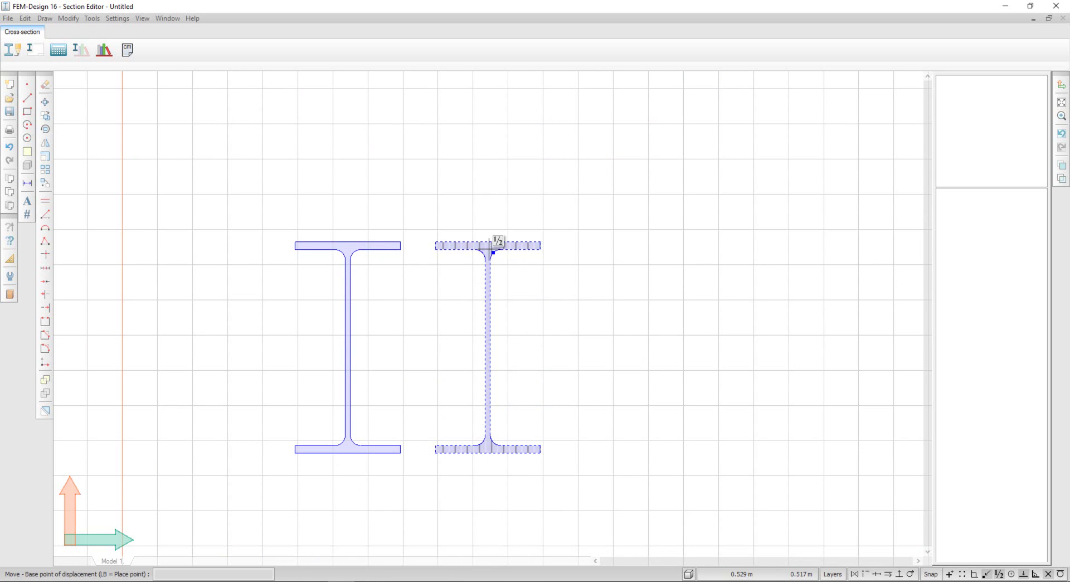
pyautogui.click(436, 242)
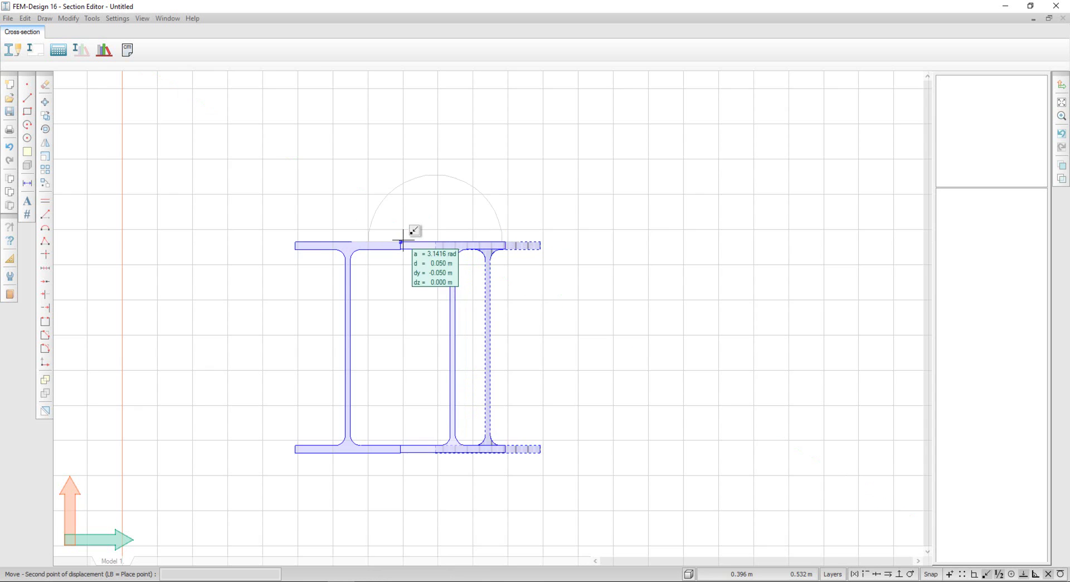
pyautogui.scroll(2, 401, 243)
pyautogui.scroll(2, 401, 242)
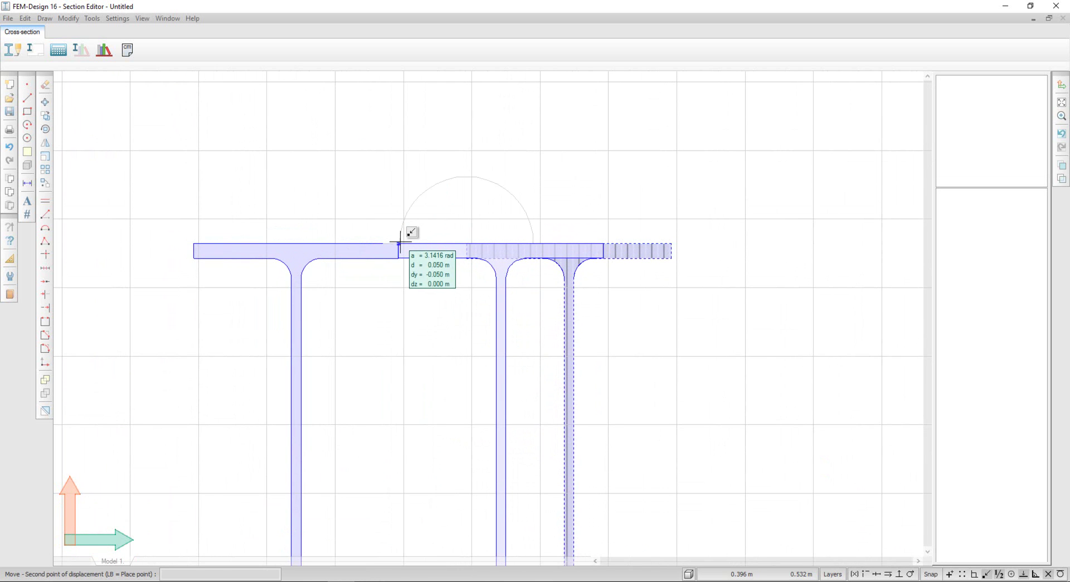
pyautogui.click(399, 244)
pyautogui.scroll(-1, 446, 179)
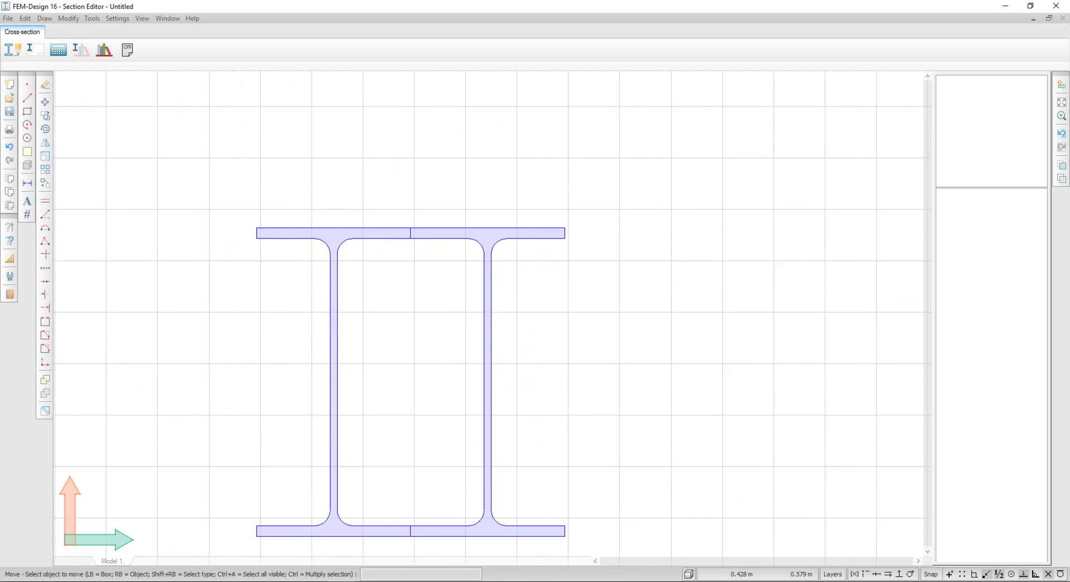
pyautogui.scroll(-1, 440, 179)
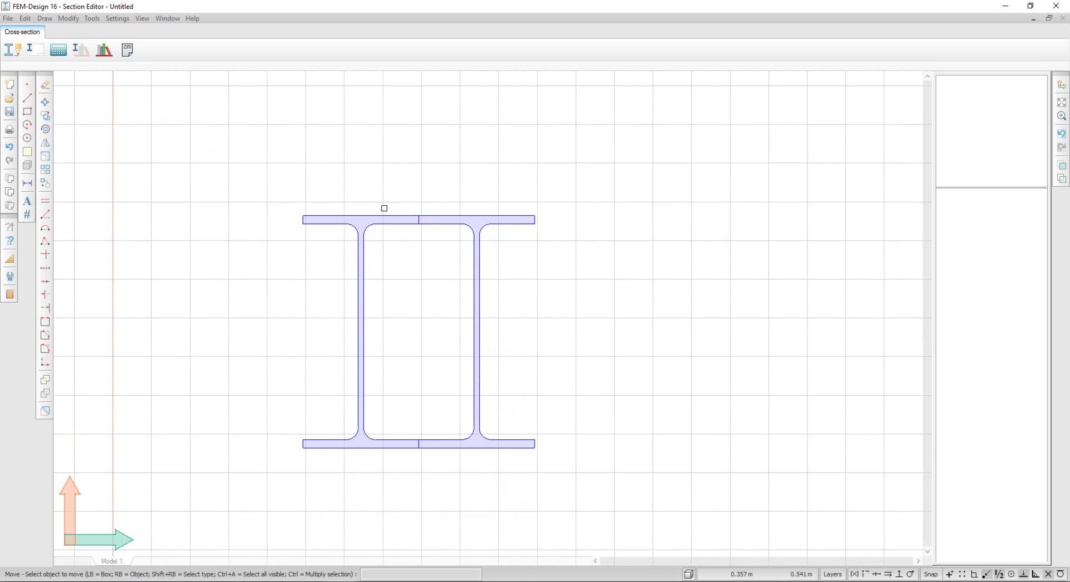
# - Union the left and right I-sections into one region by picking both existing regions
pyautogui.click(45, 380)
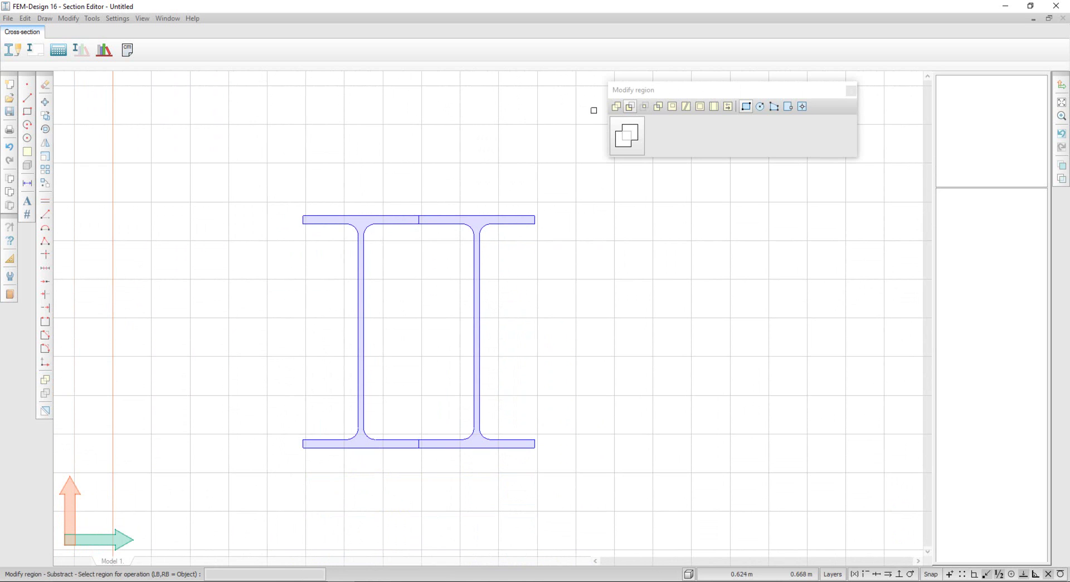
pyautogui.click(616, 107)
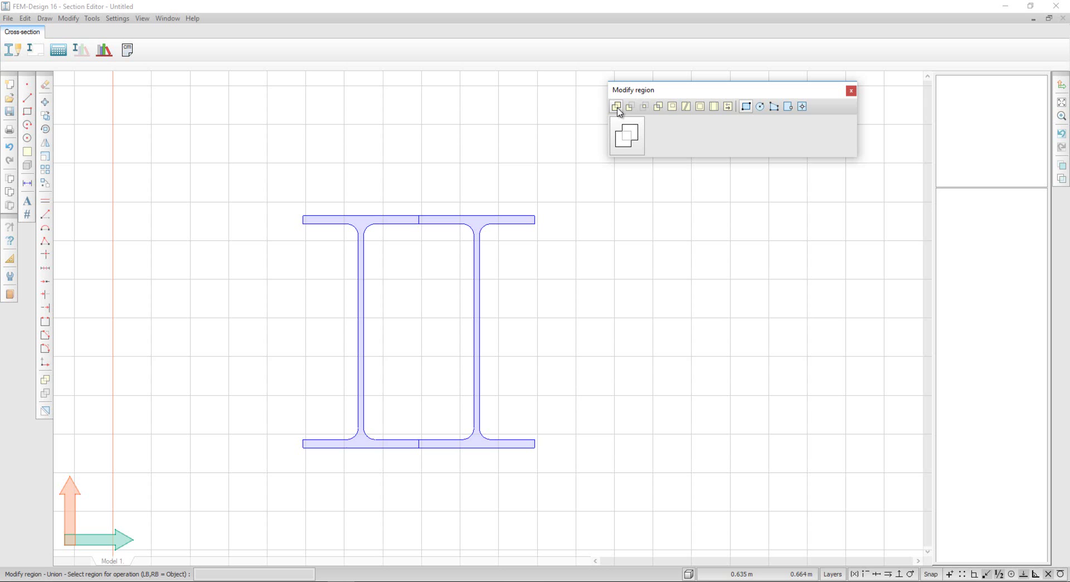
pyautogui.click(801, 107)
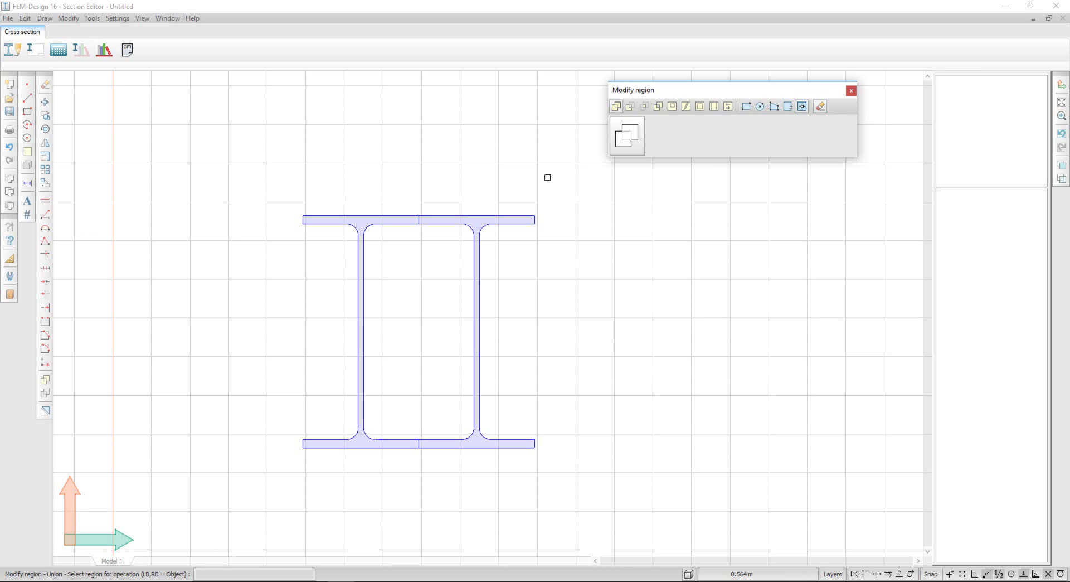
pyautogui.click(362, 221)
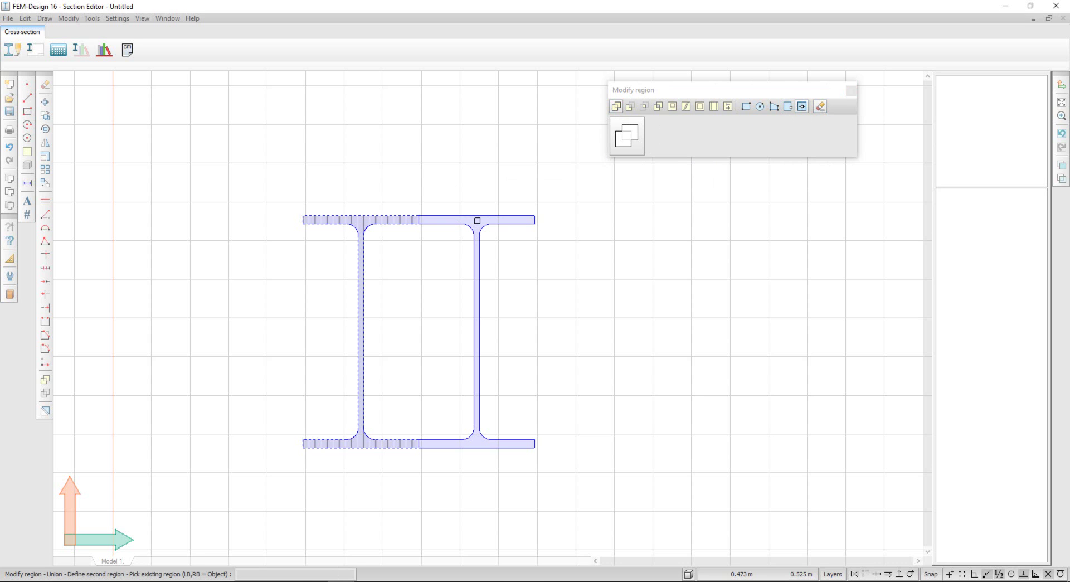
pyautogui.click(477, 220)
pyautogui.scroll(-2, 457, 222)
pyautogui.scroll(-1, 454, 229)
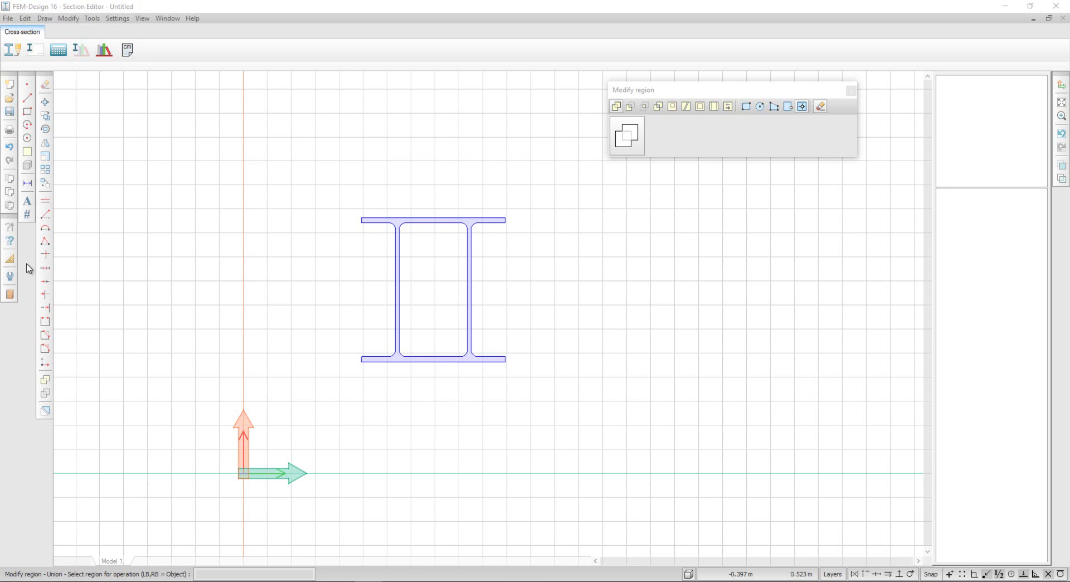
# - Query the double-I region's perimeter, area and centroid, inserting a point at its centre of gravity
pyautogui.click(9, 259)
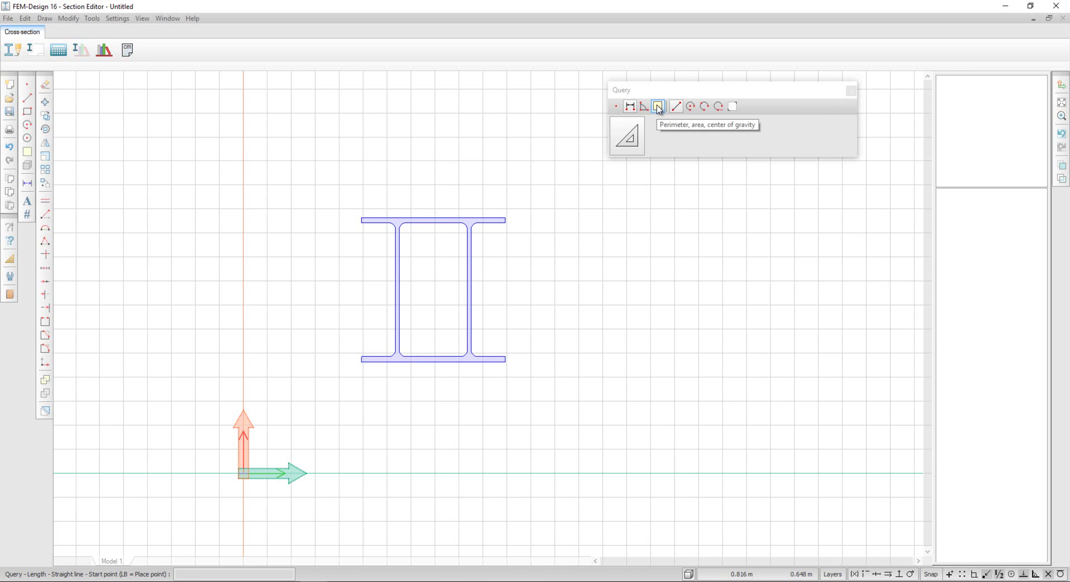
pyautogui.click(658, 107)
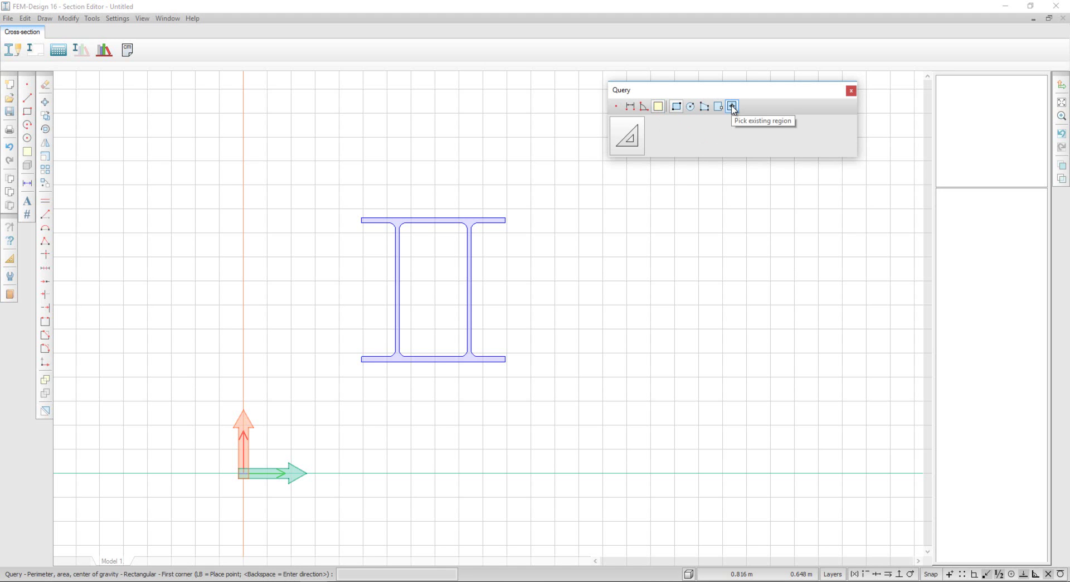
pyautogui.click(733, 109)
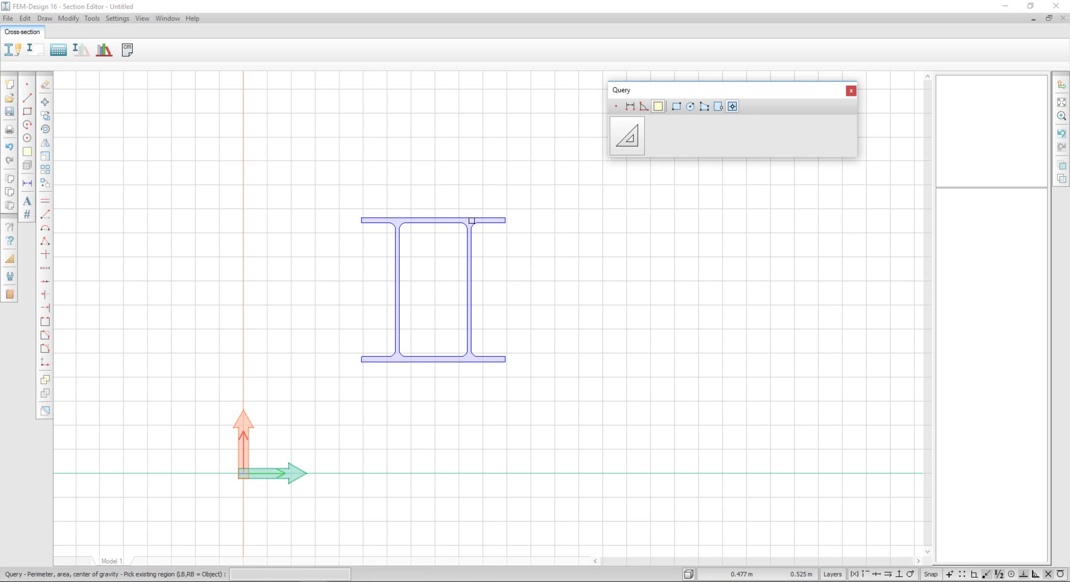
pyautogui.click(468, 222)
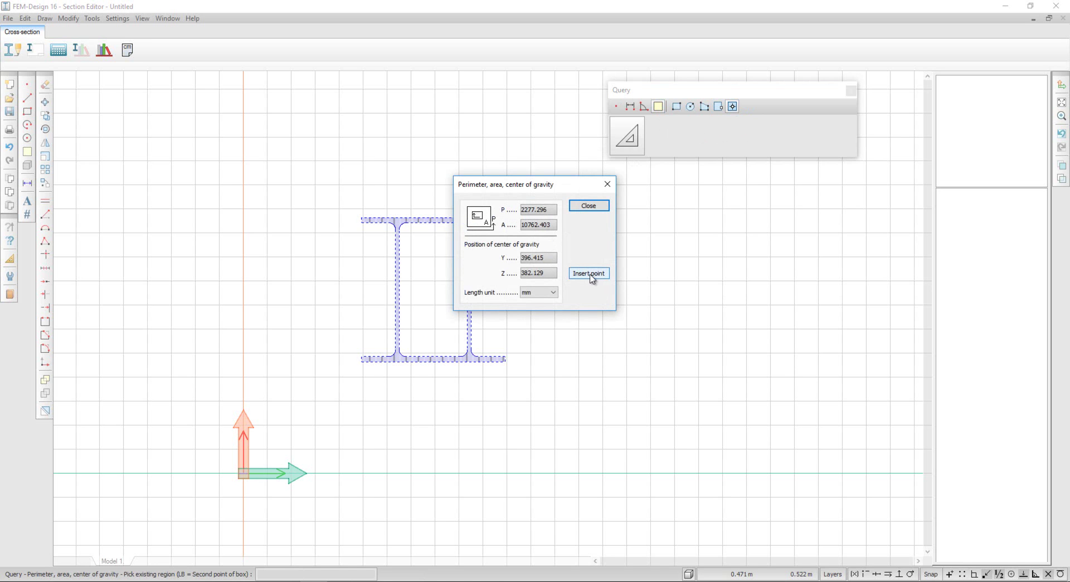
pyautogui.click(589, 276)
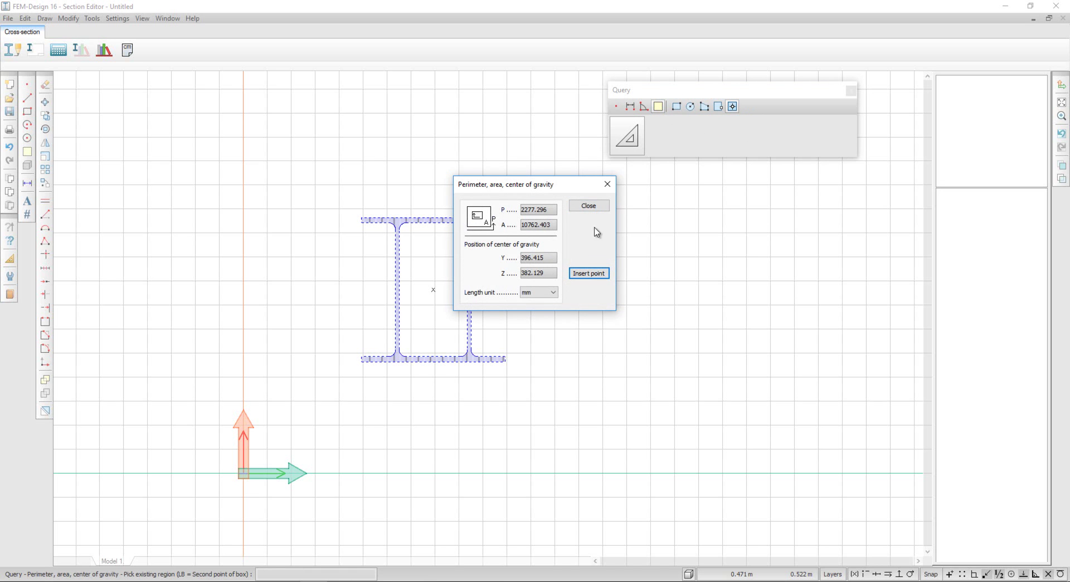
pyautogui.click(590, 206)
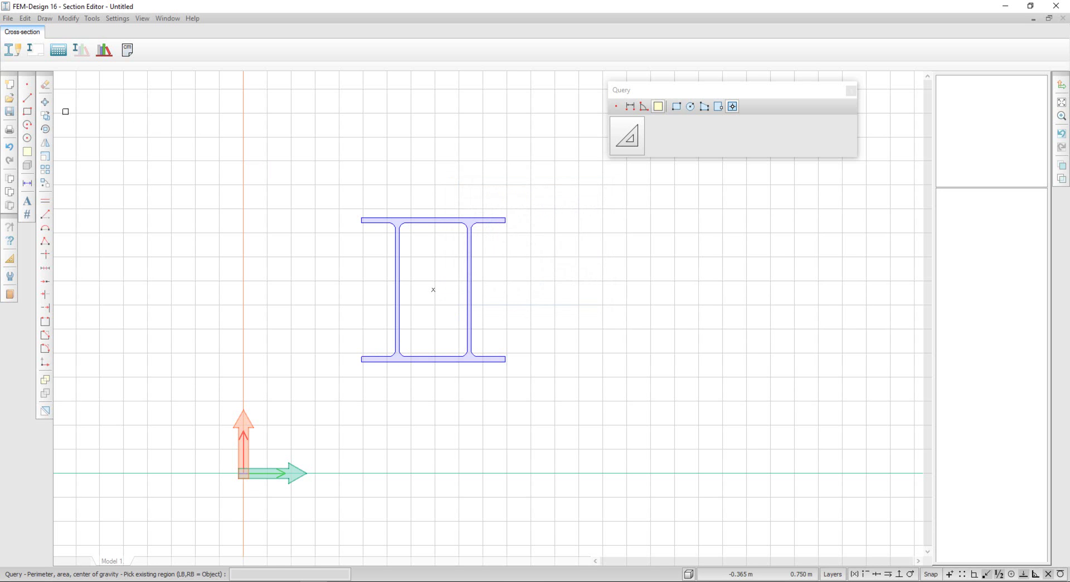
# - Move the double-I section from its centroid point to 0,0
pyautogui.click(44, 101)
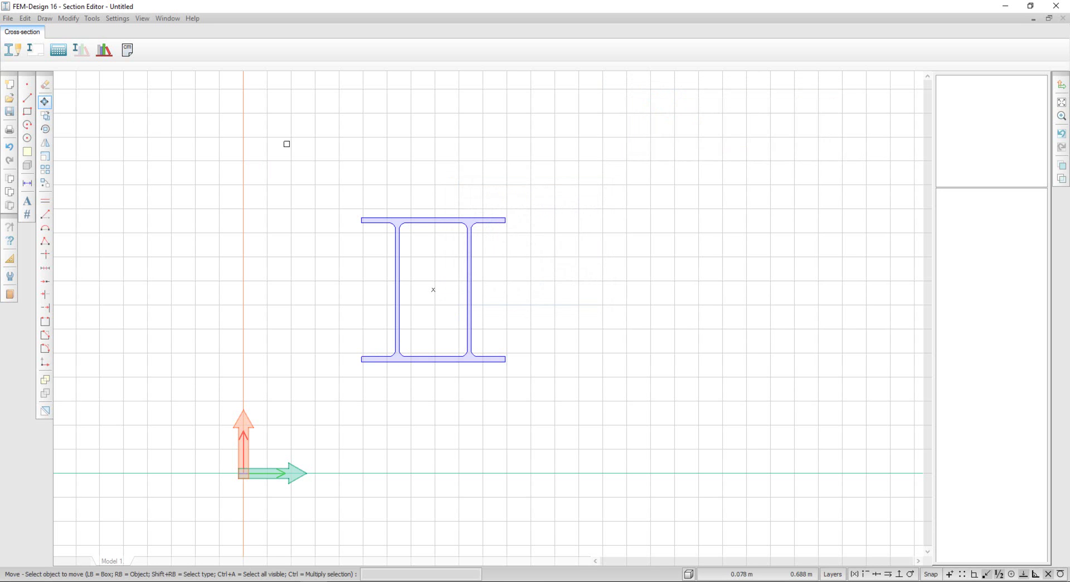
pyautogui.rightClick(467, 221)
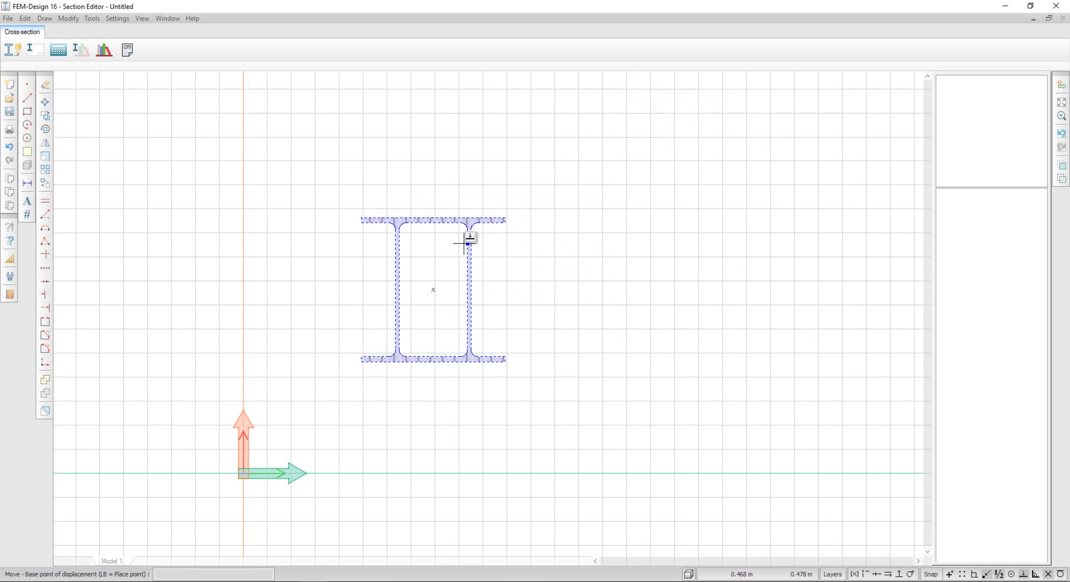
pyautogui.click(433, 289)
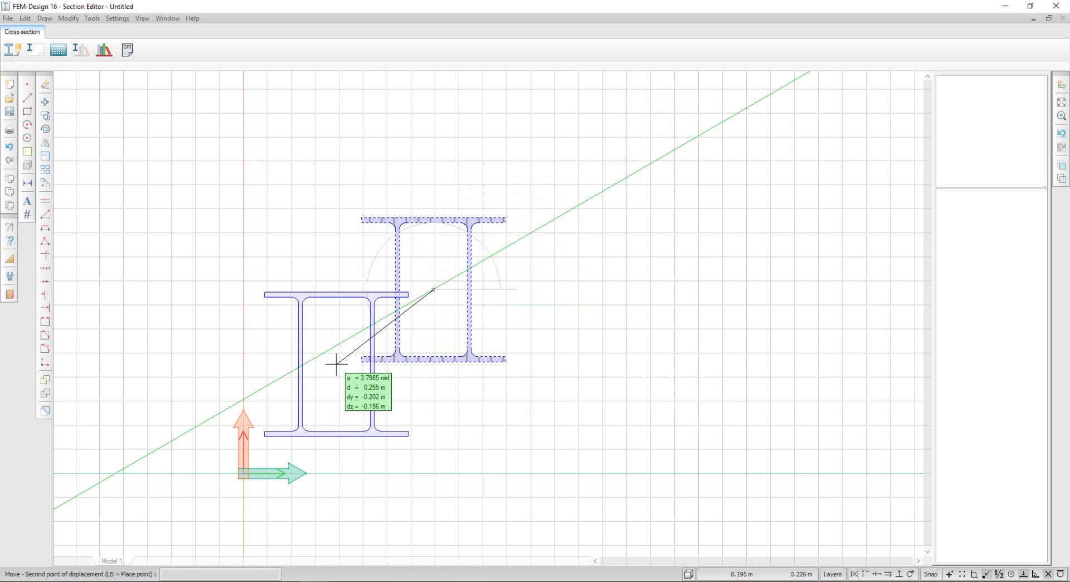
pyautogui.write('0,0')
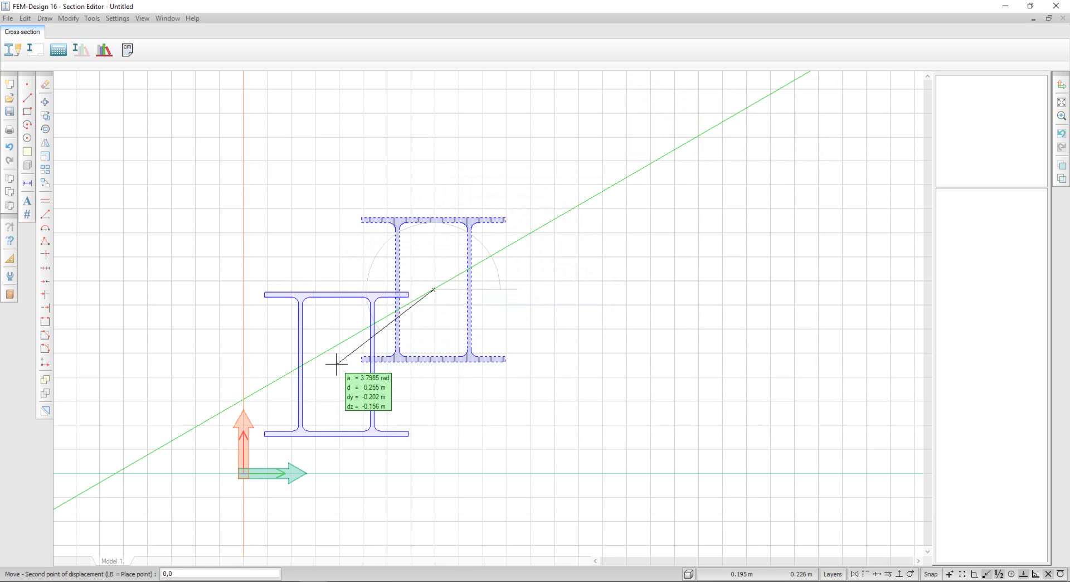
pyautogui.press('Return')
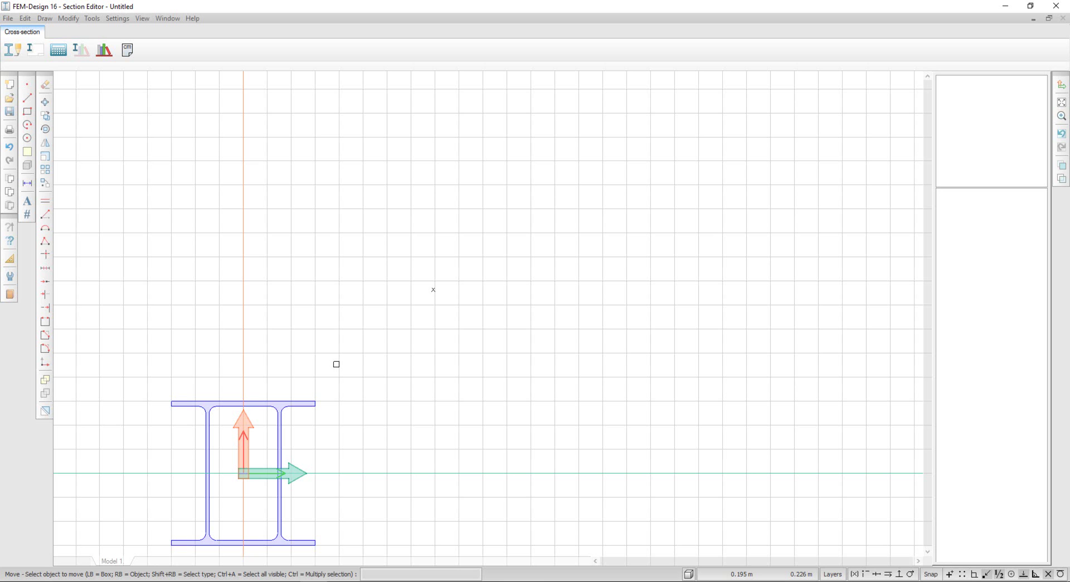
pyautogui.scroll(-1, 365, 312)
pyautogui.scroll(-1, 366, 312)
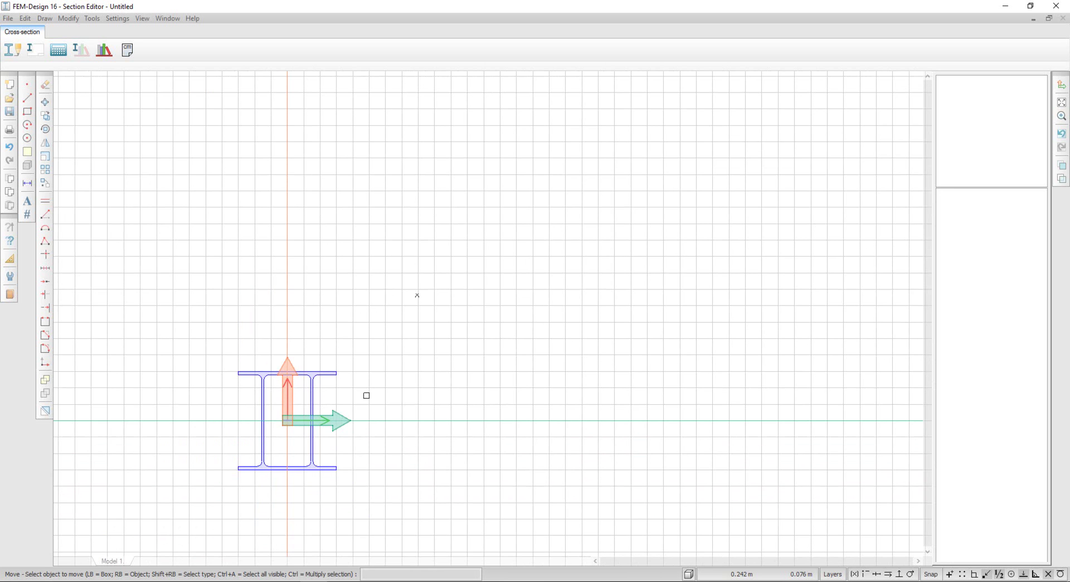
pyautogui.moveTo(366, 396)
pyautogui.mouseDown(button='middle')
pyautogui.moveTo(414, 362)
pyautogui.moveTo(423, 330)
pyautogui.mouseUp(button='middle')
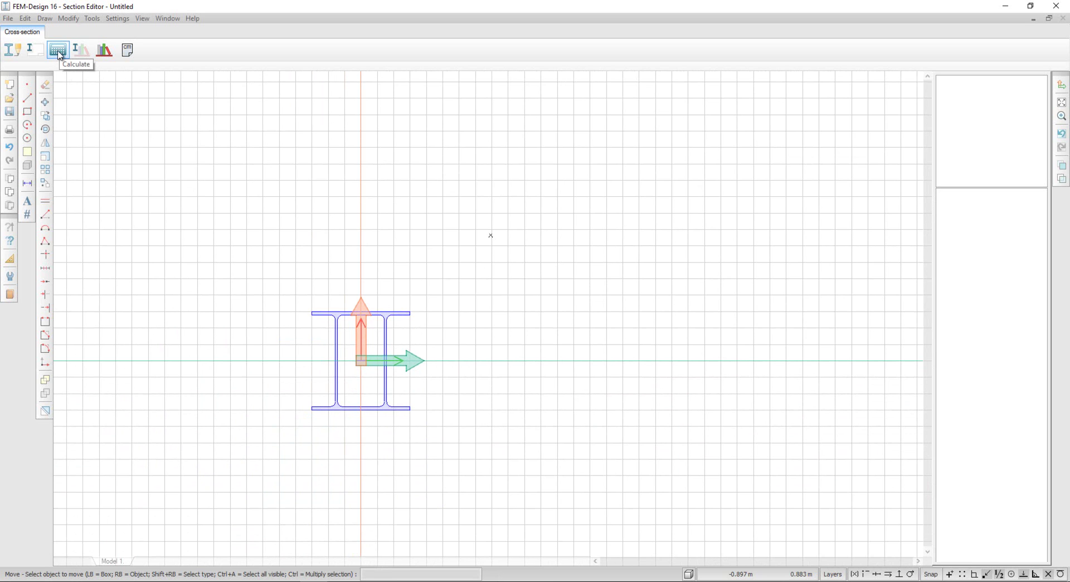
# - Calculate the double-I section properties, yielding a 10762 mm² area and its inertia values
pyautogui.click(59, 53)
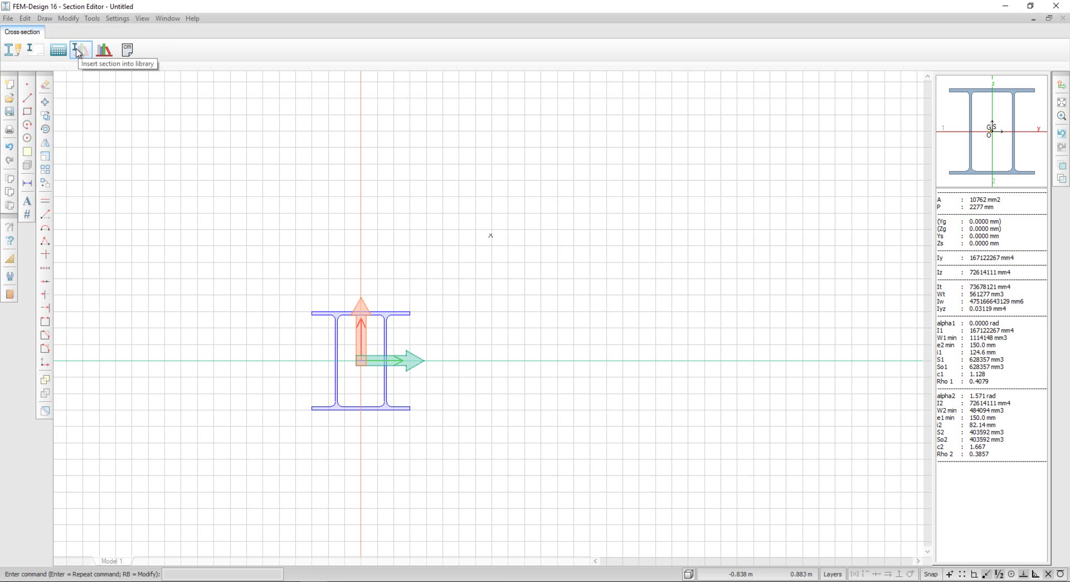
# - Save the section to the library under Steel sections / Custom with size name newCS
pyautogui.click(77, 51)
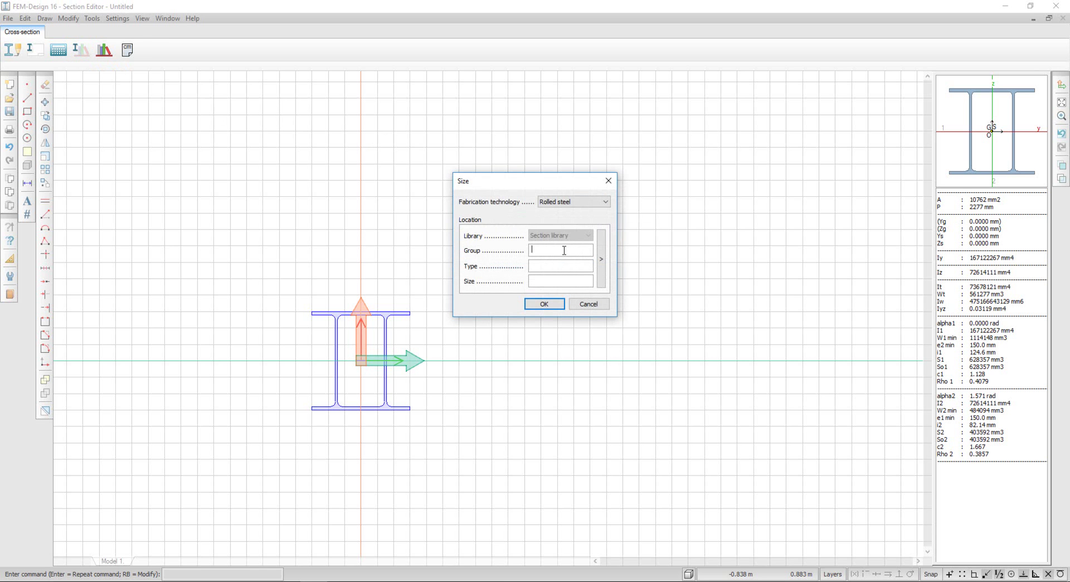
pyautogui.click(601, 259)
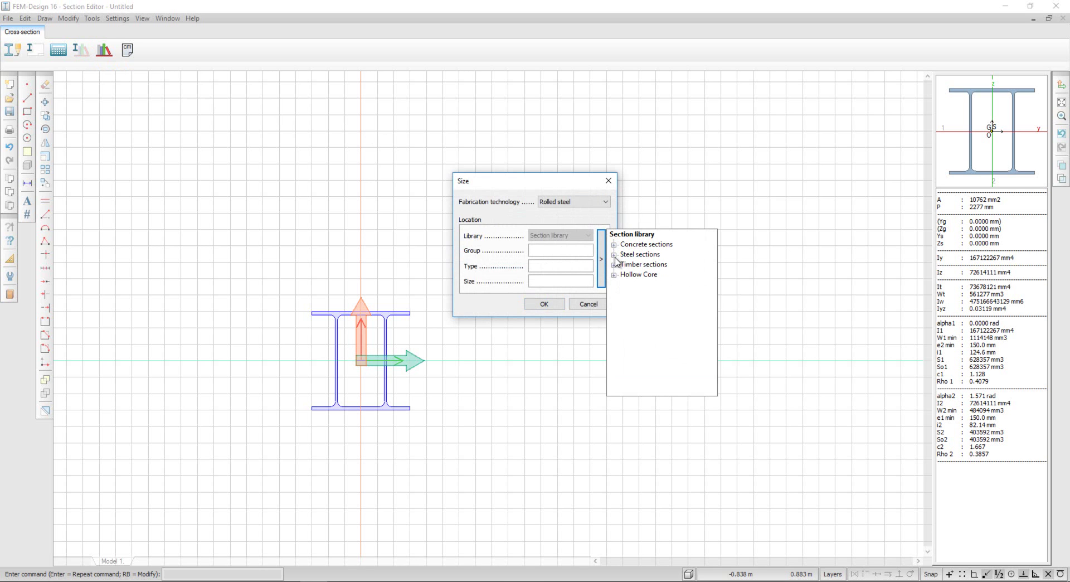
pyautogui.click(615, 258)
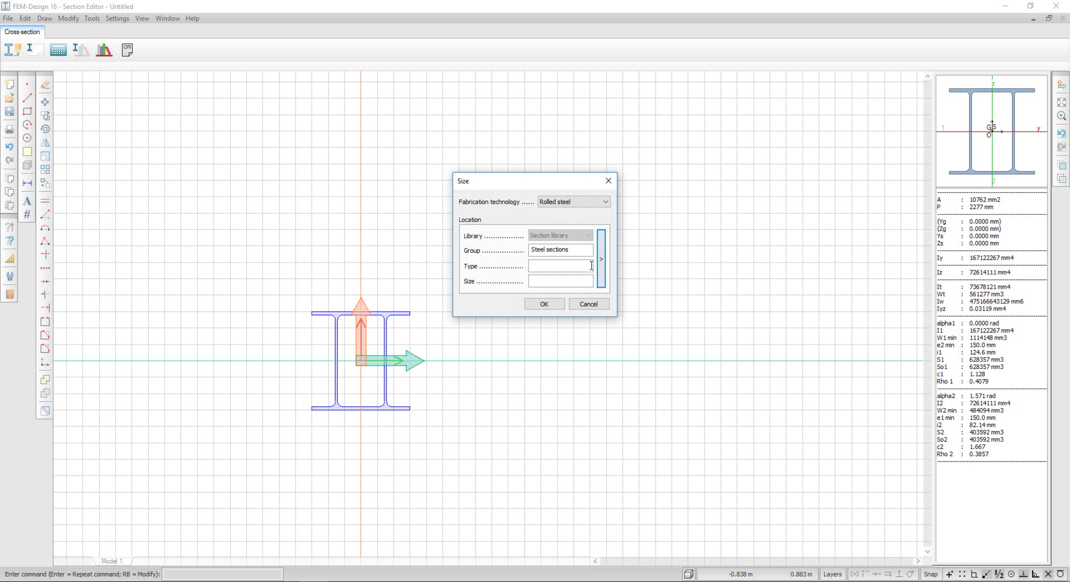
pyautogui.click(601, 263)
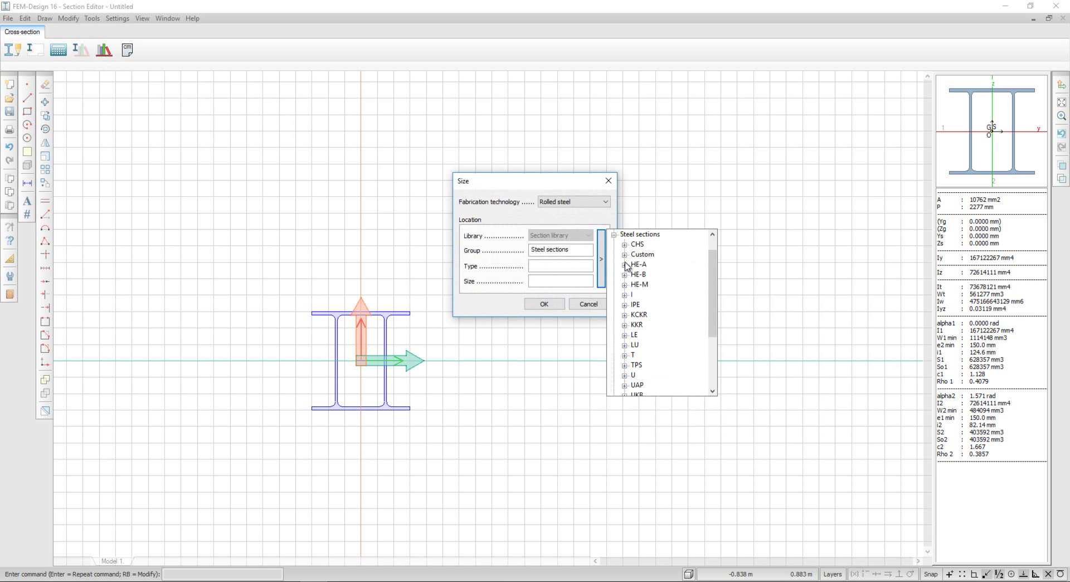
pyautogui.click(642, 258)
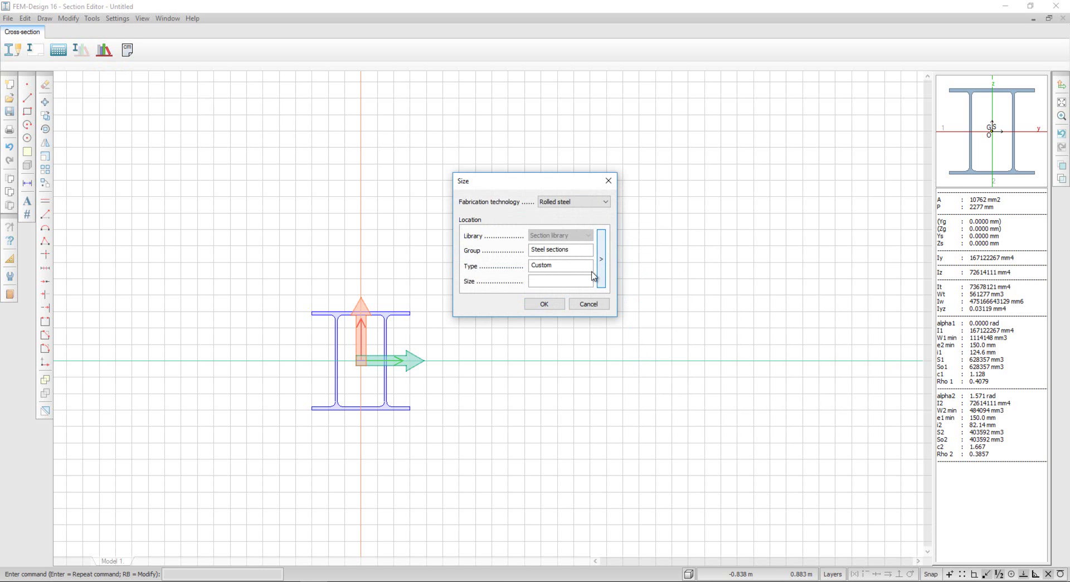
pyautogui.click(573, 279)
pyautogui.write('newCS')
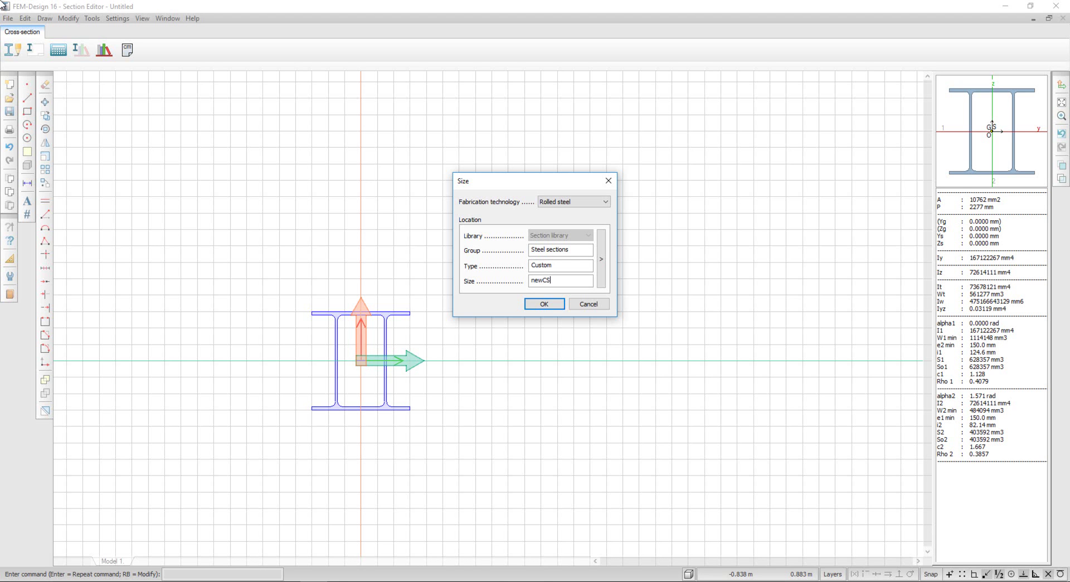
pyautogui.click(543, 304)
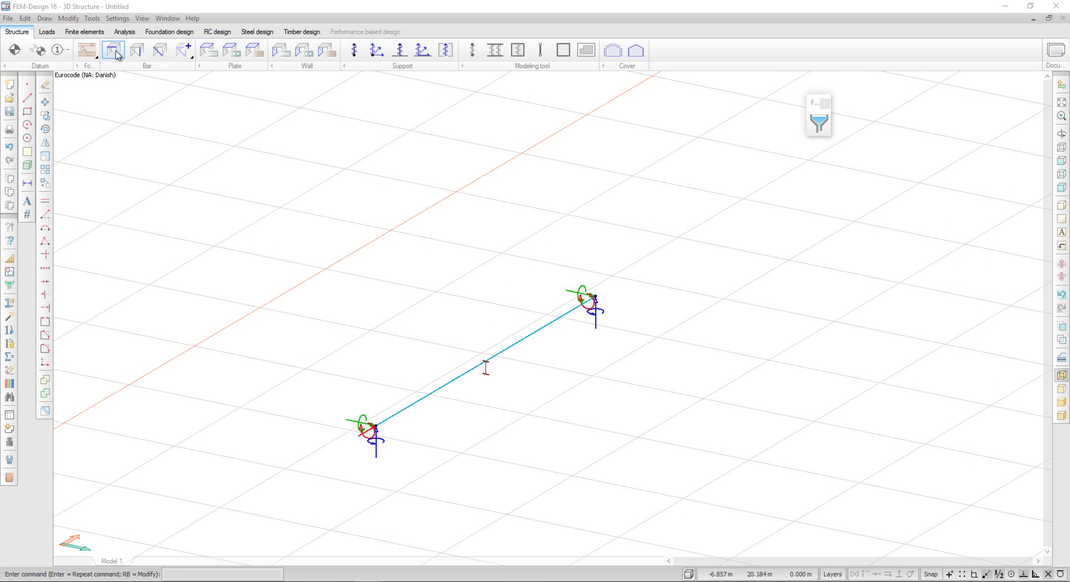
# - Change the beam's section to Steel sections > Custom > newCS in its properties
pyautogui.click(115, 52)
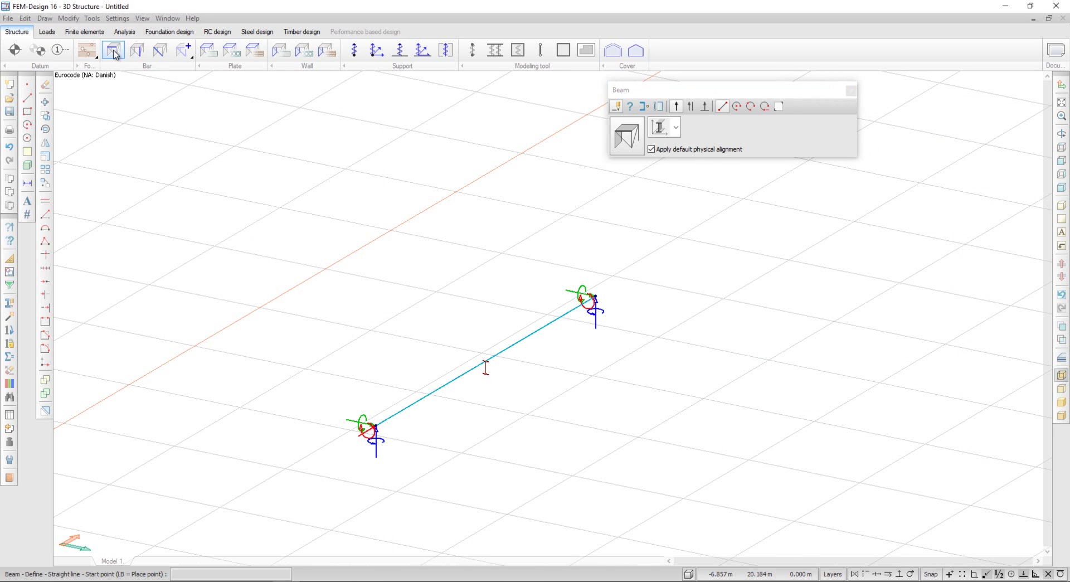
pyautogui.click(630, 107)
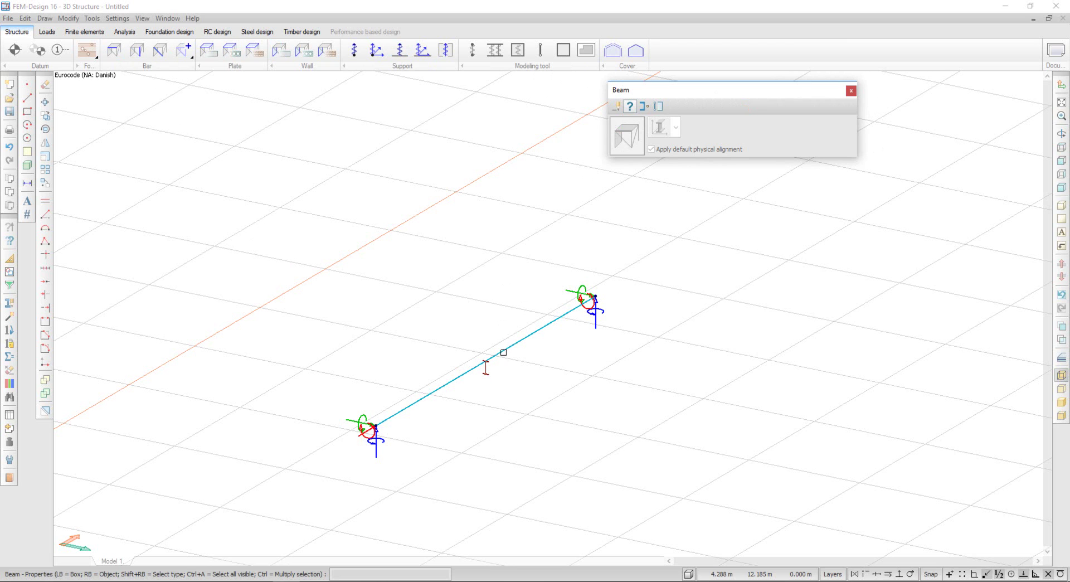
pyautogui.click(503, 352)
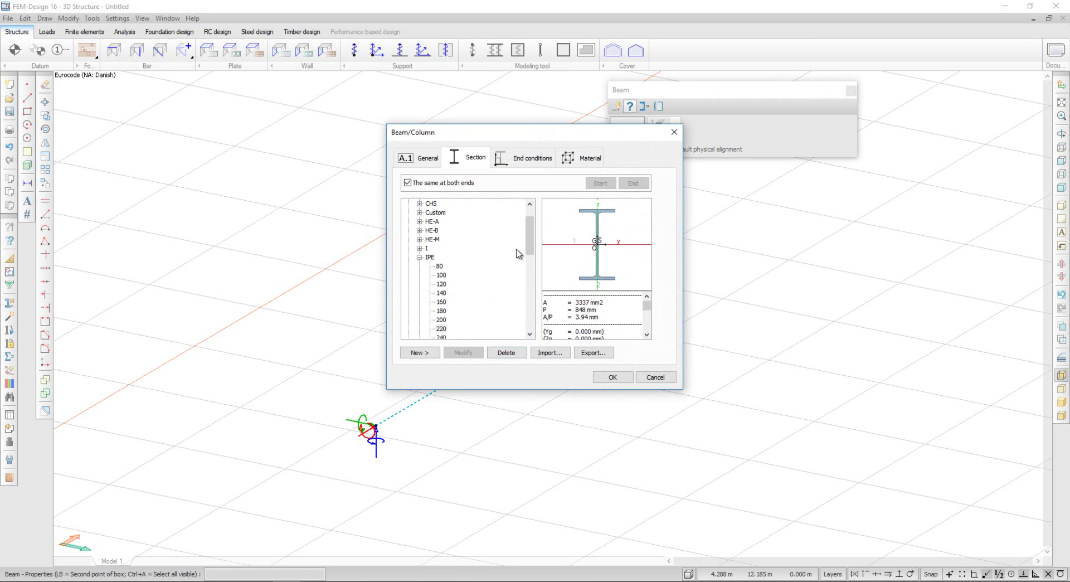
pyautogui.moveTo(530, 236); pyautogui.dragTo(530, 229)
pyautogui.click(435, 230)
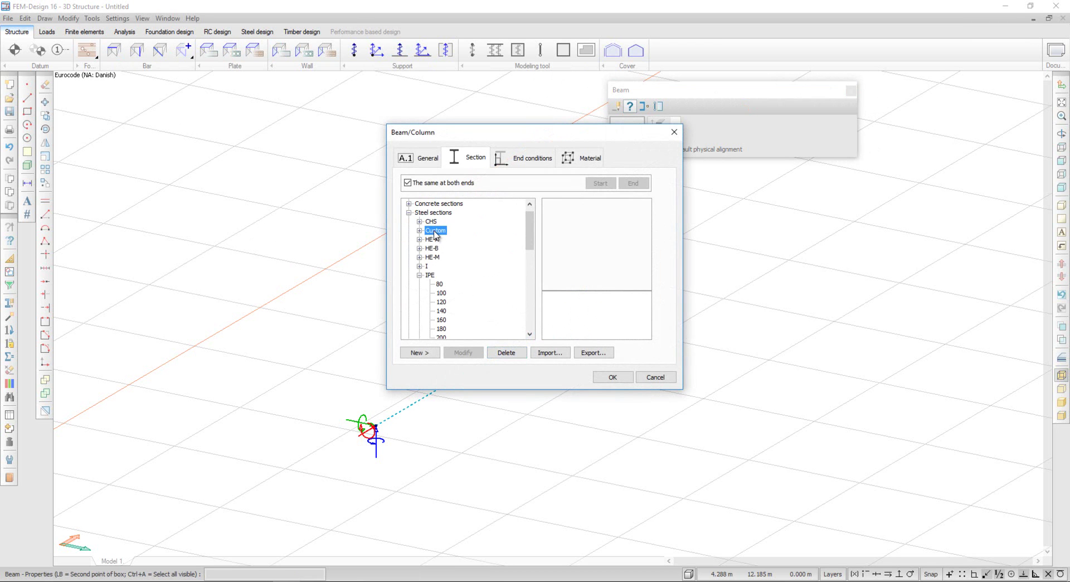
pyautogui.doubleClick(435, 234)
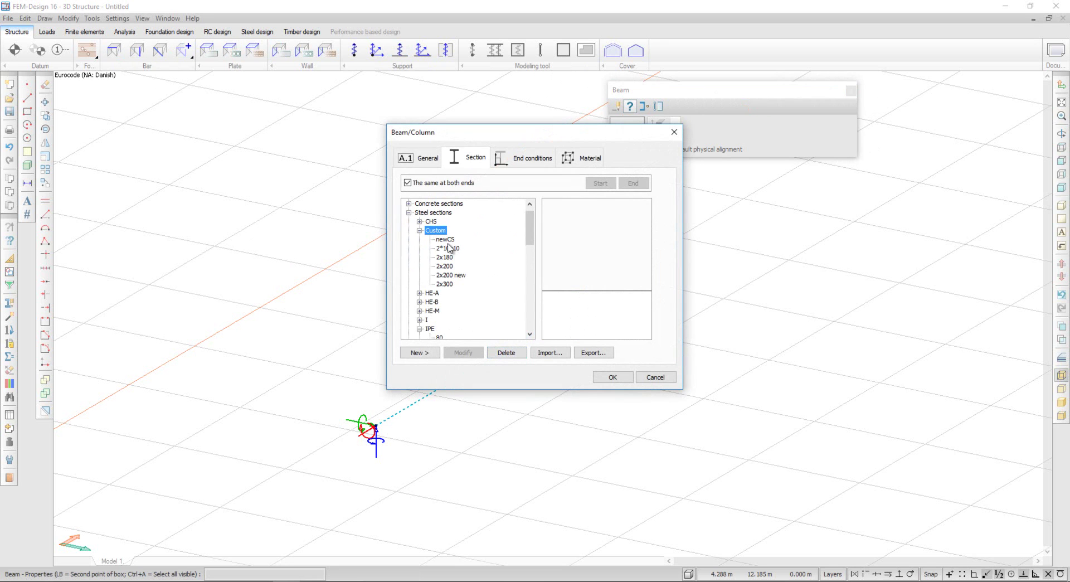
pyautogui.click(444, 240)
pyautogui.click(612, 376)
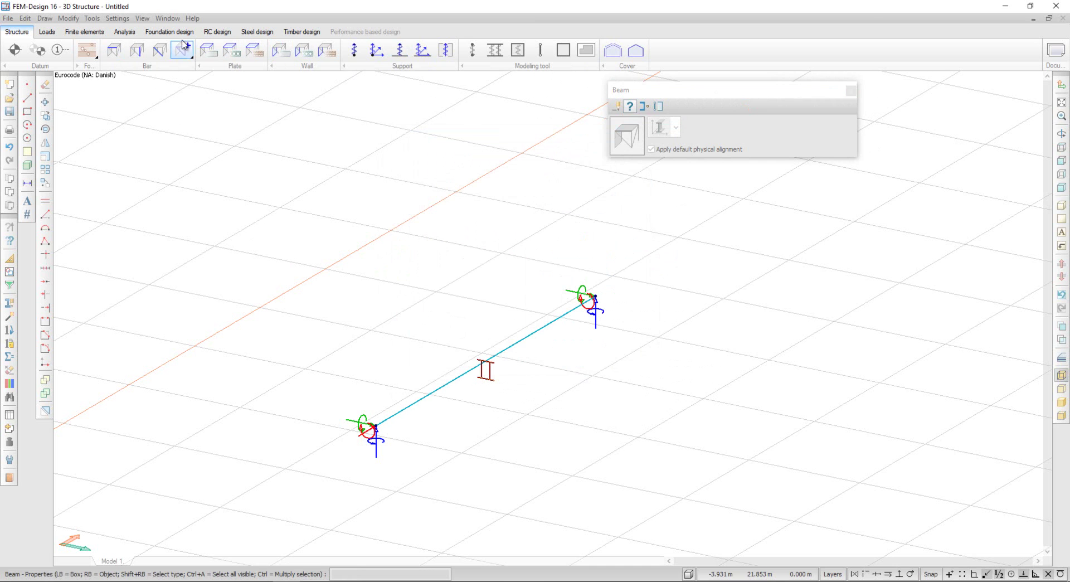
pyautogui.press('Escape')
# - Run the analysis calculation with Load combinations included
pyautogui.click(125, 32)
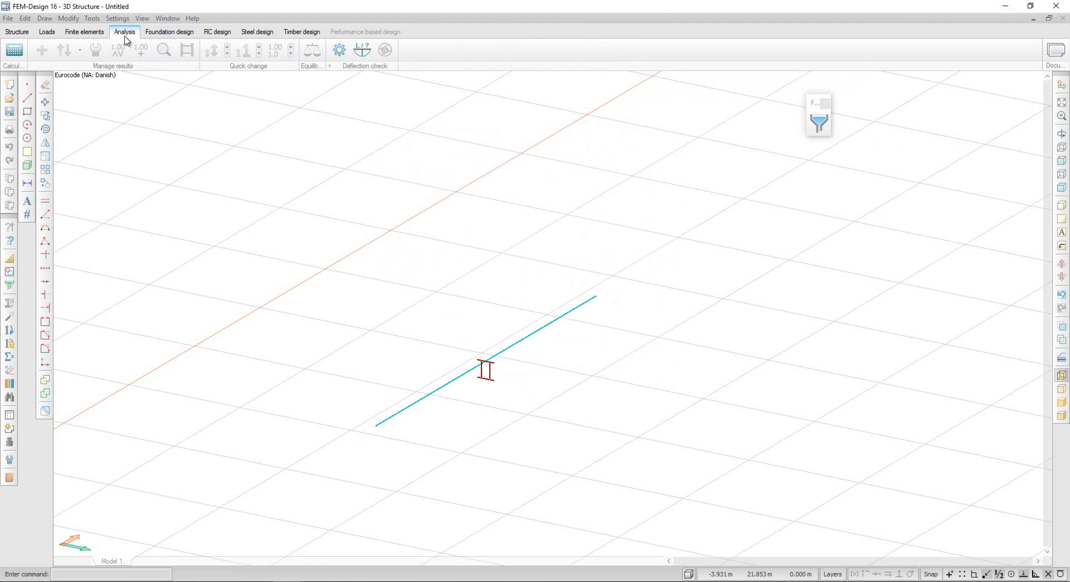
pyautogui.click(15, 51)
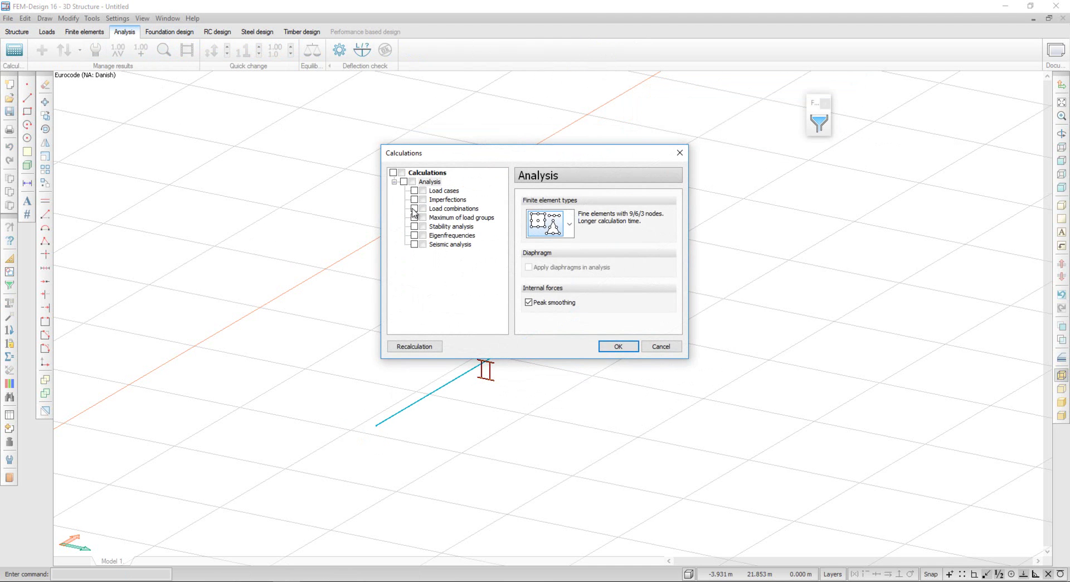
pyautogui.click(414, 208)
pyautogui.click(609, 344)
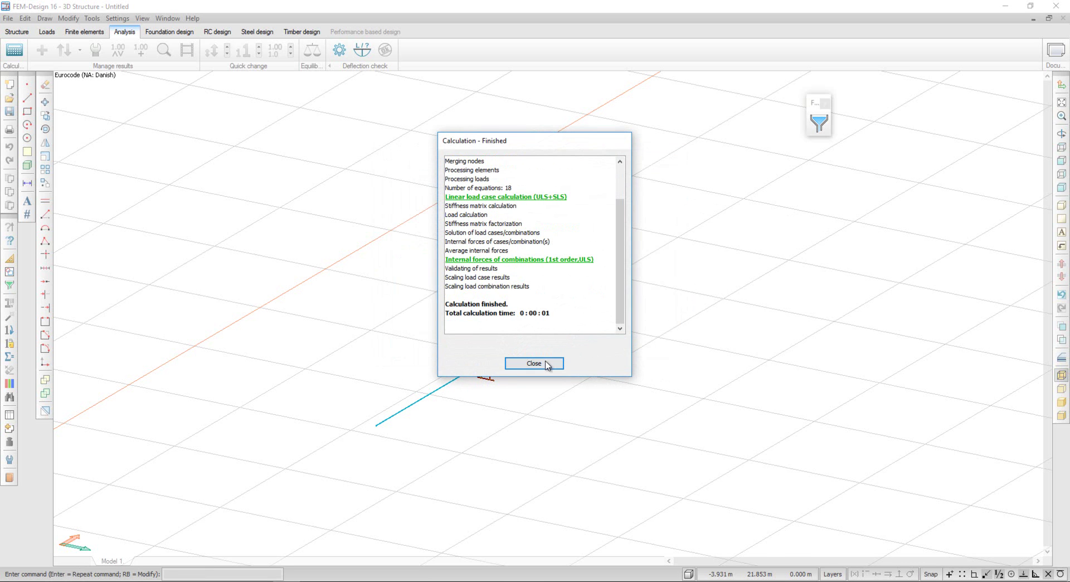
pyautogui.click(552, 363)
# - Display the load-combination My' bar internal force diagram on the beam
pyautogui.moveTo(538, 360); pyautogui.dragTo(317, 348, button='middle')
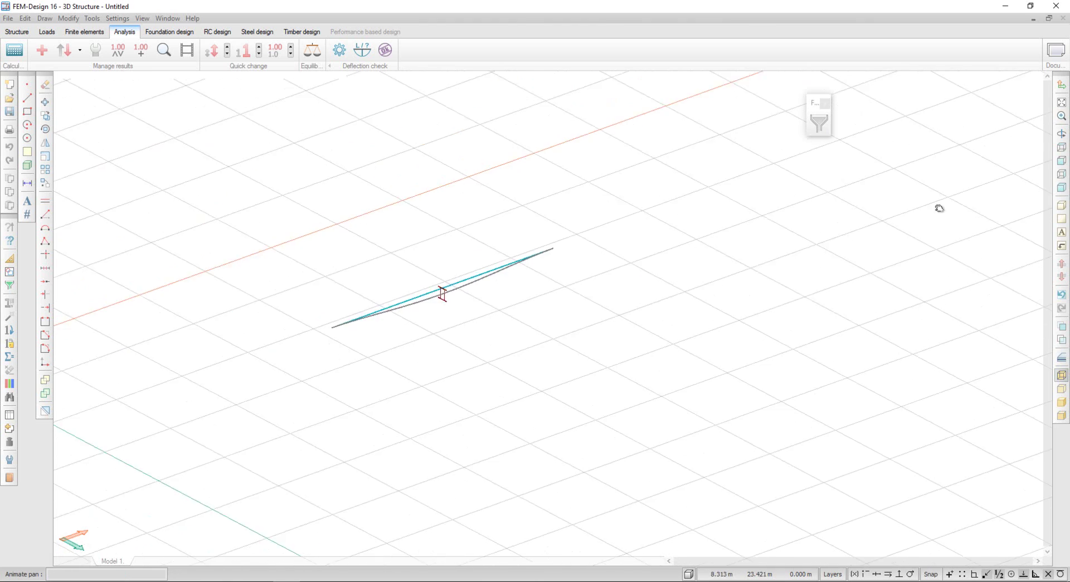
pyautogui.moveTo(317, 349); pyautogui.dragTo(1015, 191, button='middle')
pyautogui.moveTo(723, 255); pyautogui.dragTo(786, 291, button='middle')
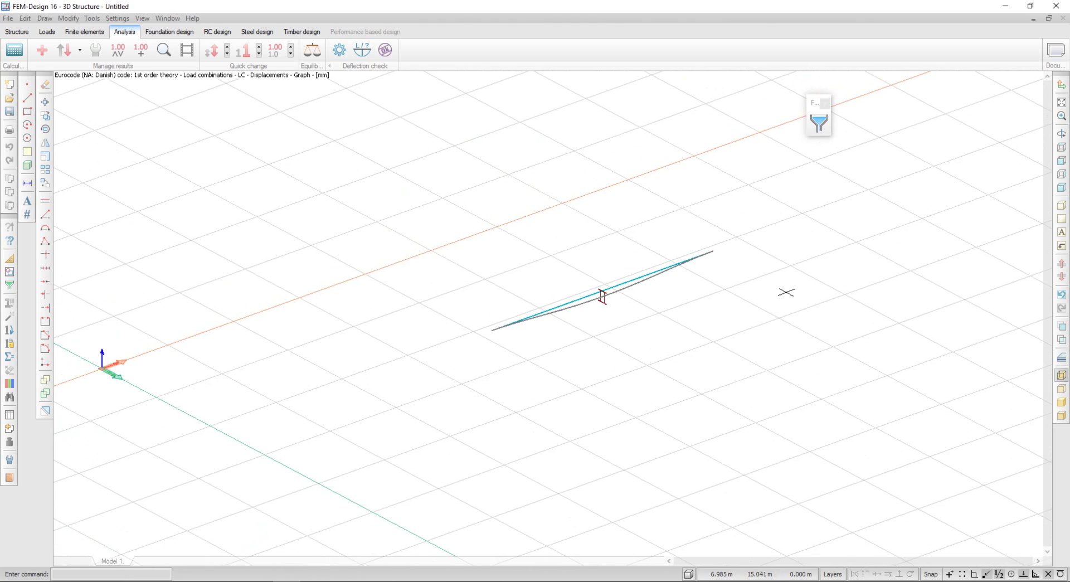
pyautogui.moveTo(772, 299)
pyautogui.mouseDown()
pyautogui.moveTo(811, 284)
pyautogui.moveTo(604, 202)
pyautogui.mouseUp()
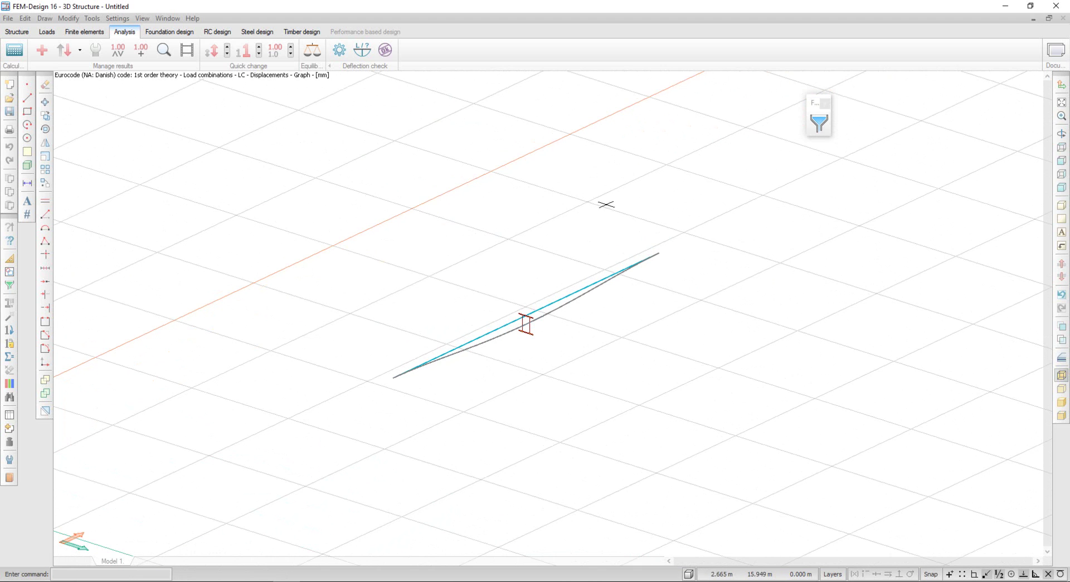
pyautogui.click(41, 52)
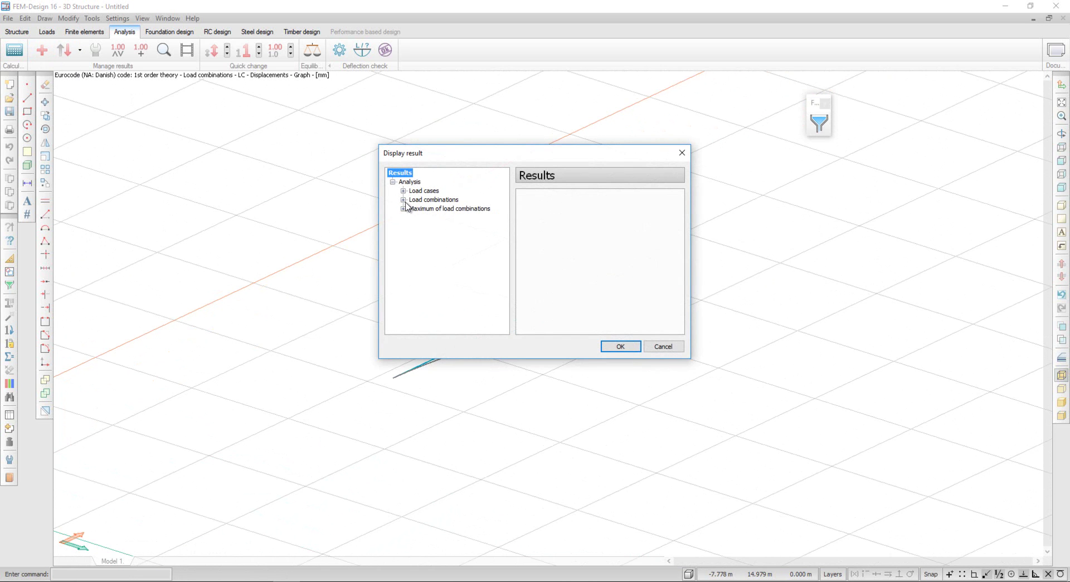
pyautogui.click(402, 199)
pyautogui.click(434, 218)
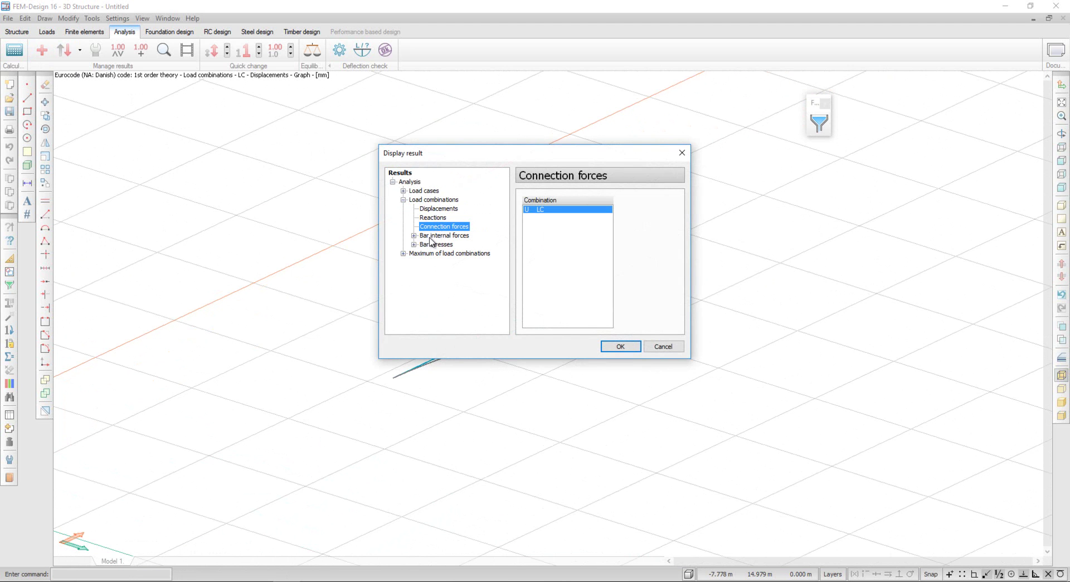
pyautogui.doubleClick(429, 237)
pyautogui.click(439, 279)
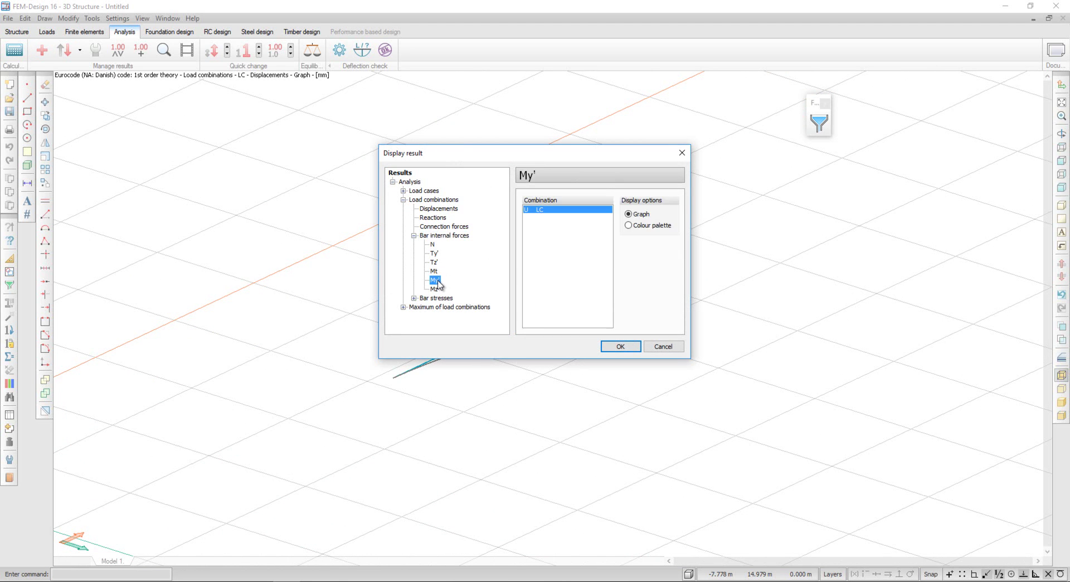
pyautogui.click(617, 346)
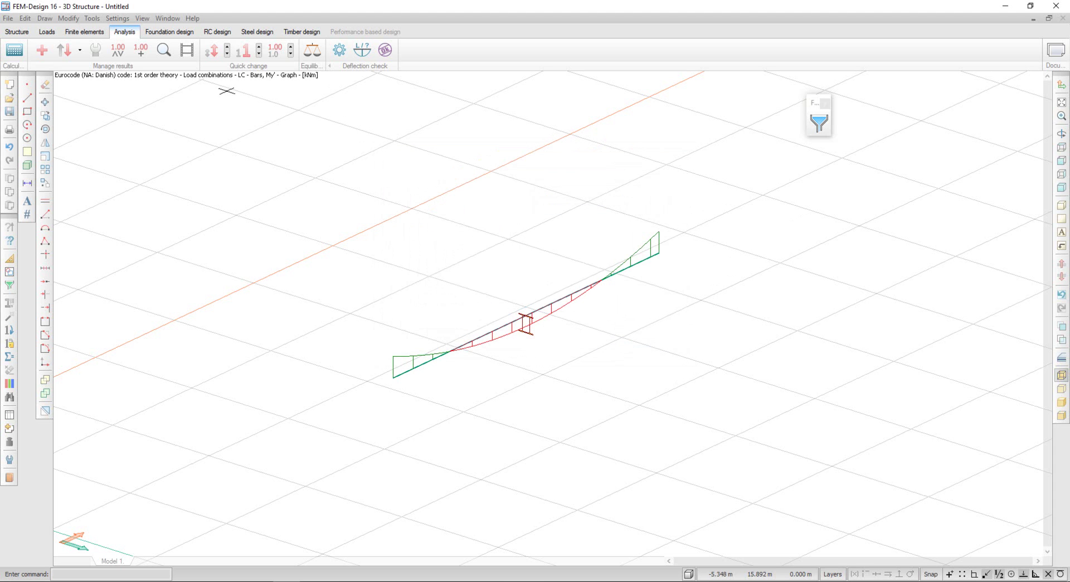
# - Steel-check the newCS beam, which passes at 10% maximum utilization
pyautogui.click(258, 33)
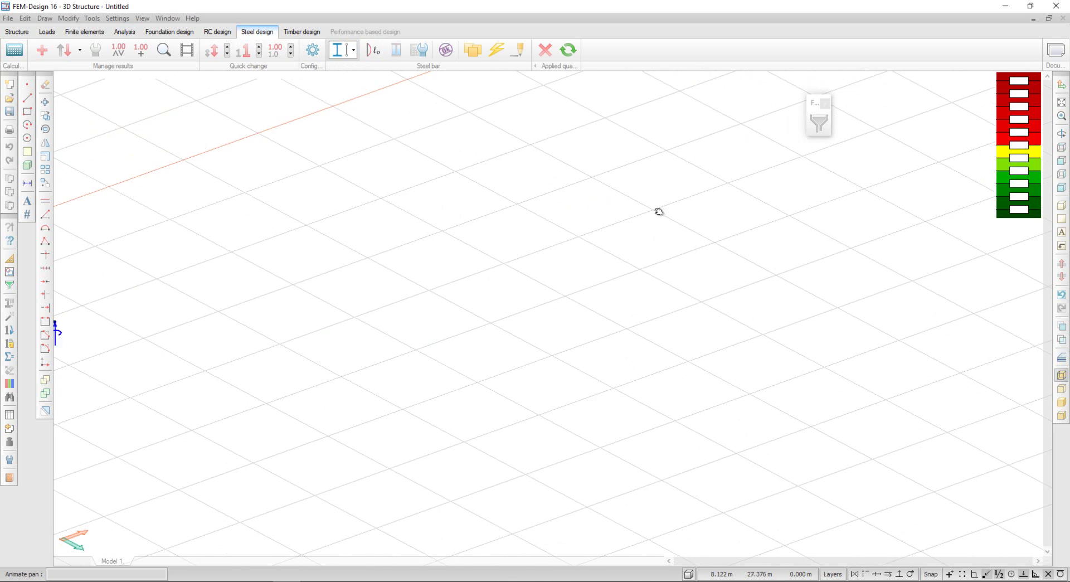
pyautogui.moveTo(657, 210); pyautogui.dragTo(937, 190, button='middle')
pyautogui.moveTo(490, 325); pyautogui.dragTo(619, 301, button='middle')
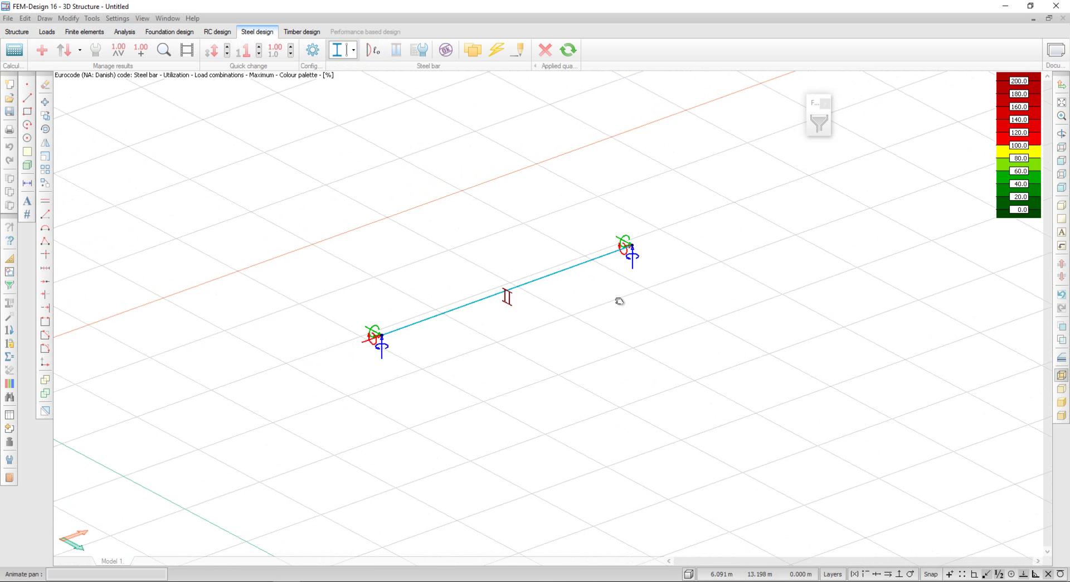
pyautogui.click(445, 50)
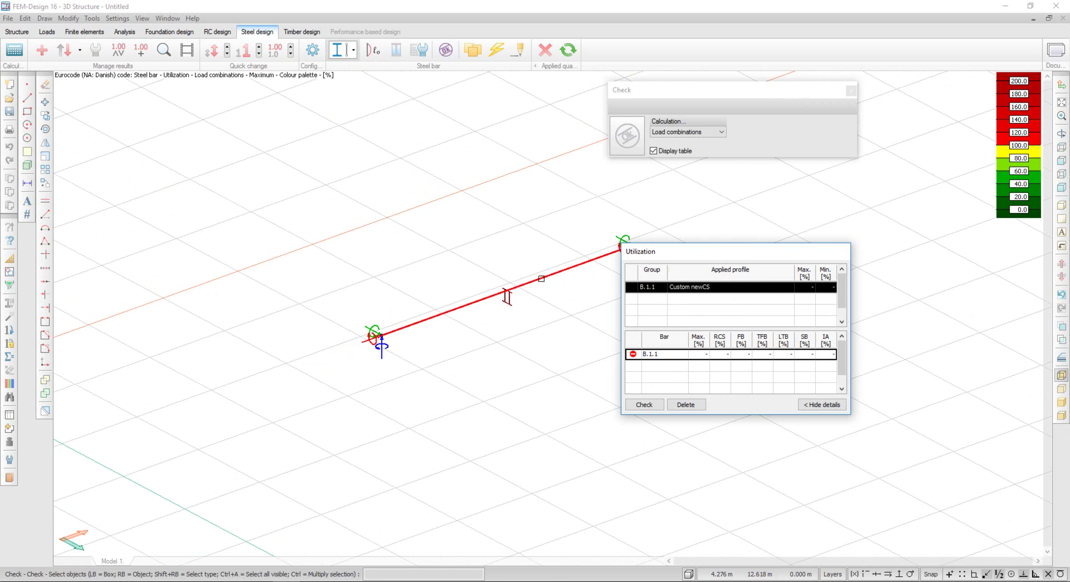
pyautogui.click(541, 278)
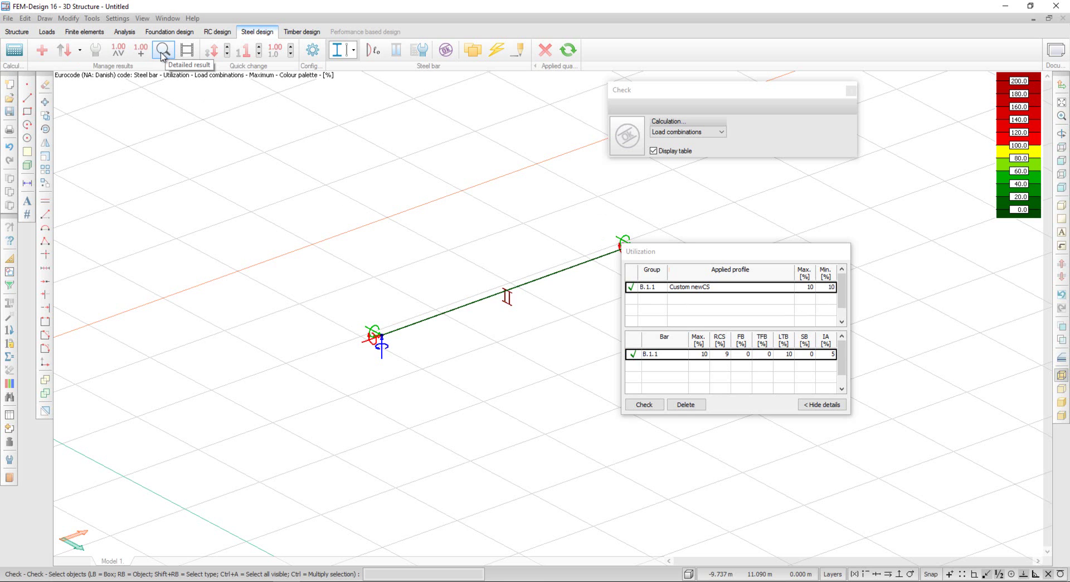
pyautogui.click(163, 54)
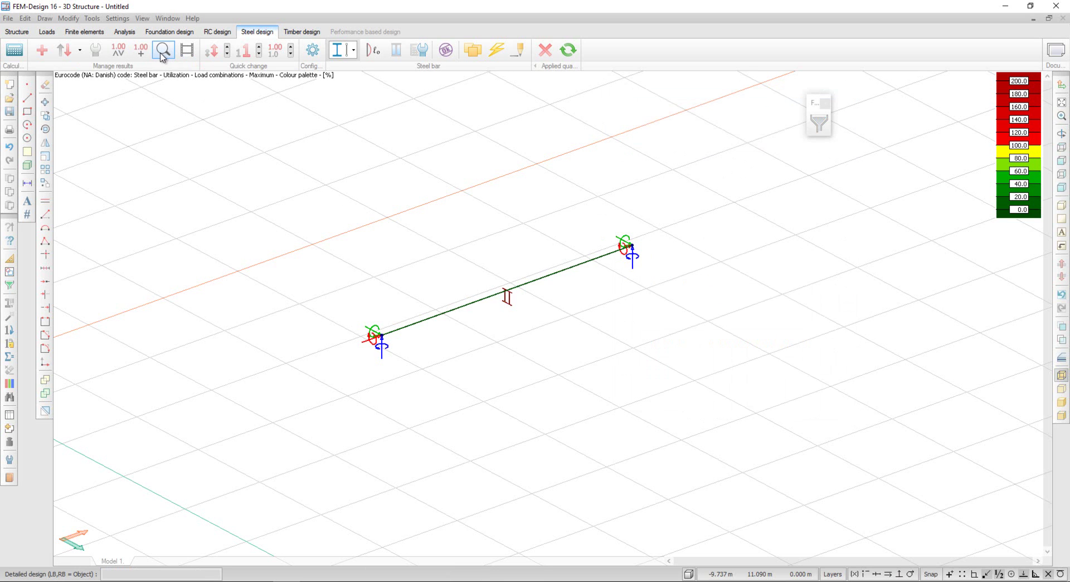
# - Open bar B.1.1's detailed steel check sheets and scroll through all verifications
pyautogui.click(493, 295)
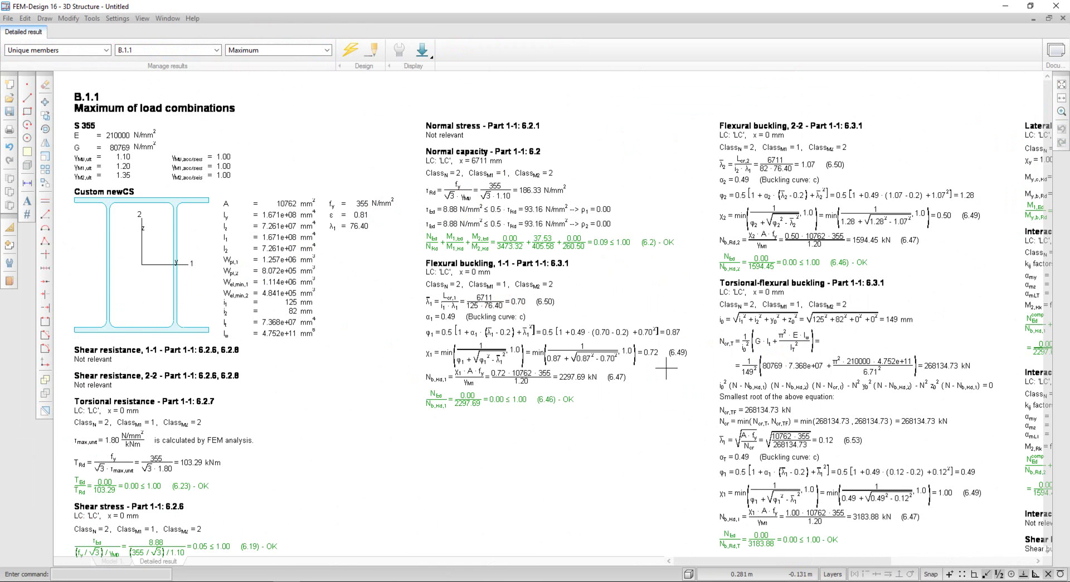
pyautogui.scroll(-1, 448, 289)
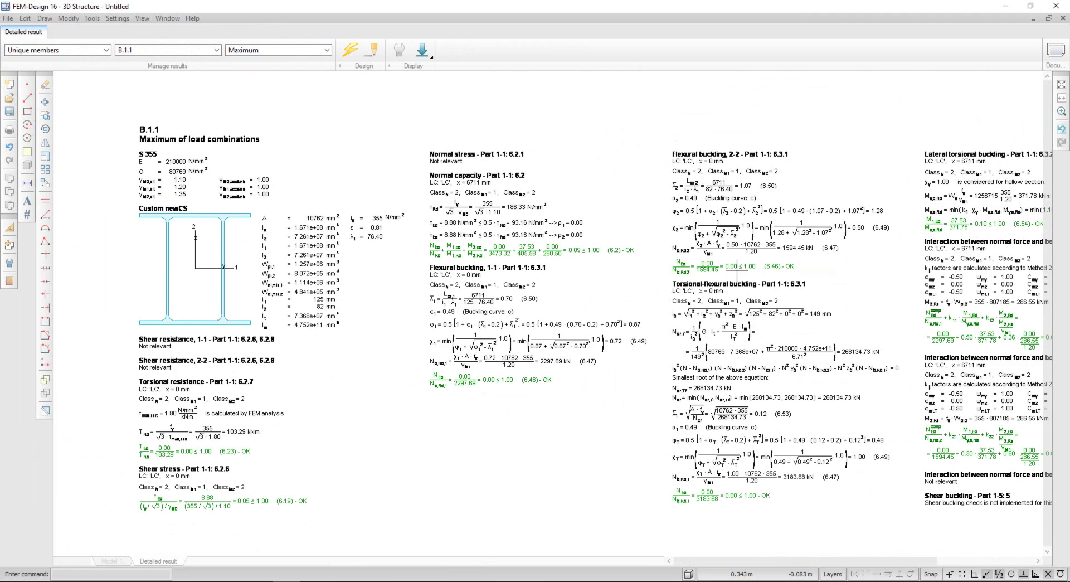
pyautogui.moveTo(718, 268)
pyautogui.mouseDown(button='middle')
pyautogui.moveTo(576, 256)
pyautogui.moveTo(607, 252)
pyautogui.mouseUp(button='middle')
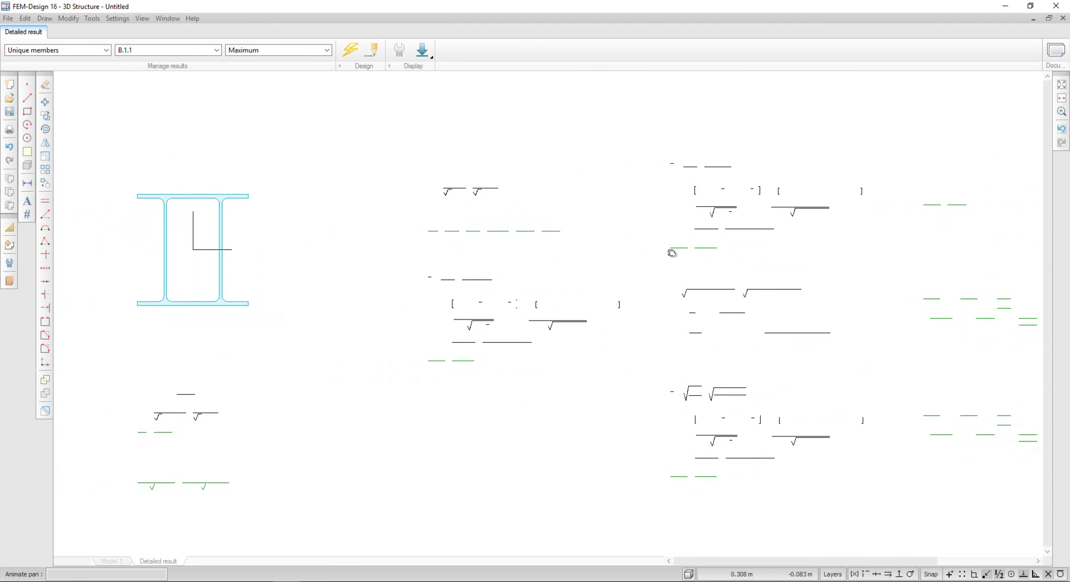
pyautogui.moveTo(685, 256); pyautogui.dragTo(626, 256, button='middle')
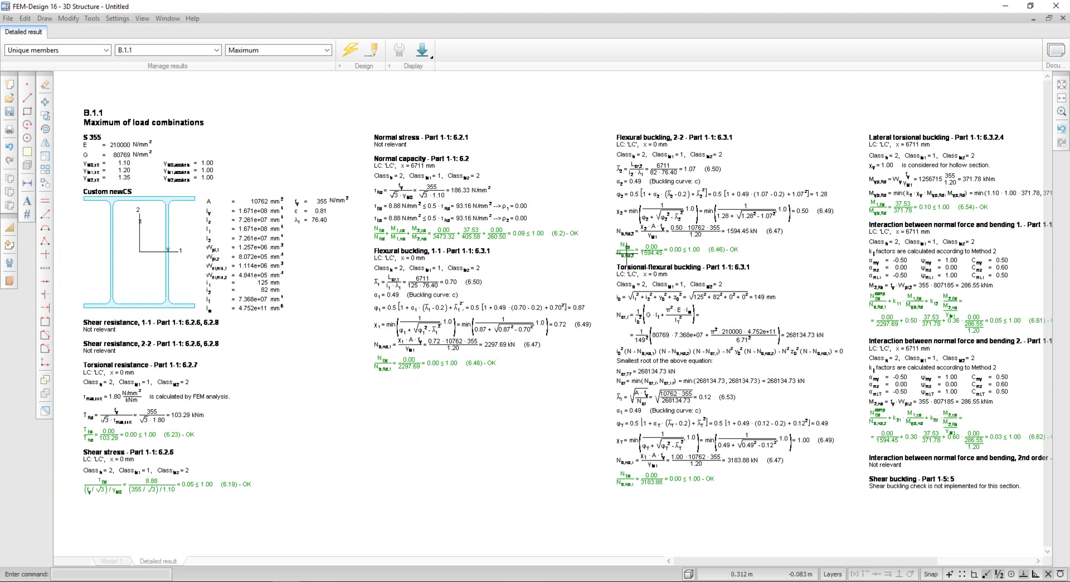